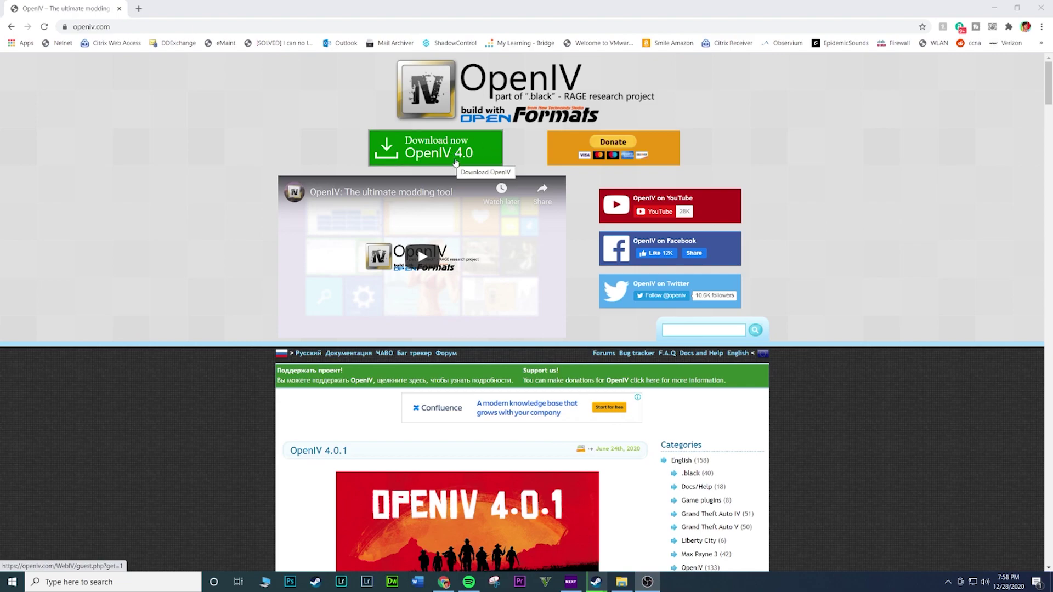
Download the OpenIV 4.0 setup and launch ovisetup (2) from its download folder.
left_click(436, 154)
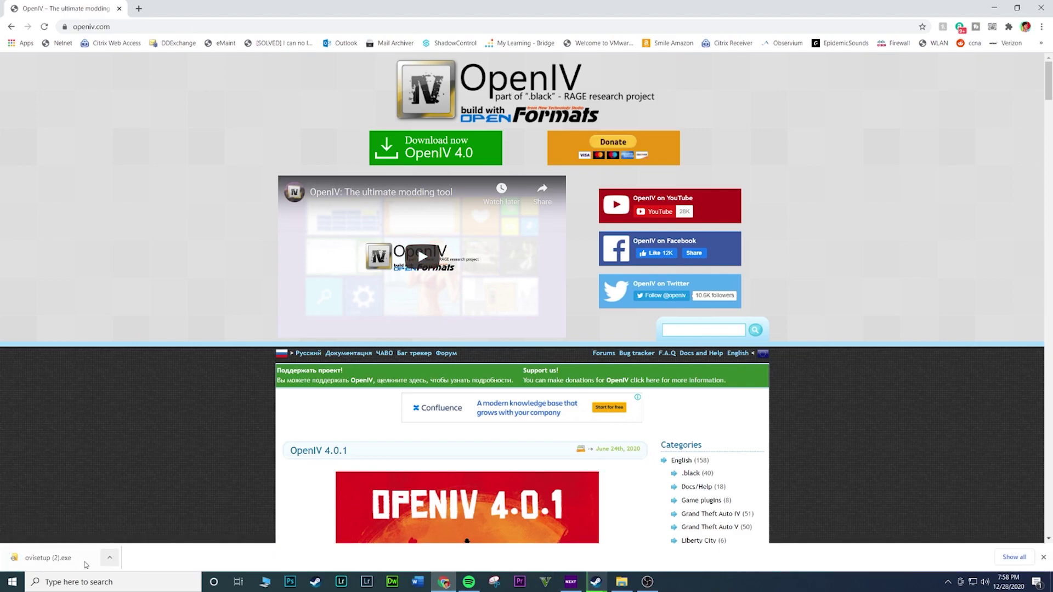
left_click(109, 558)
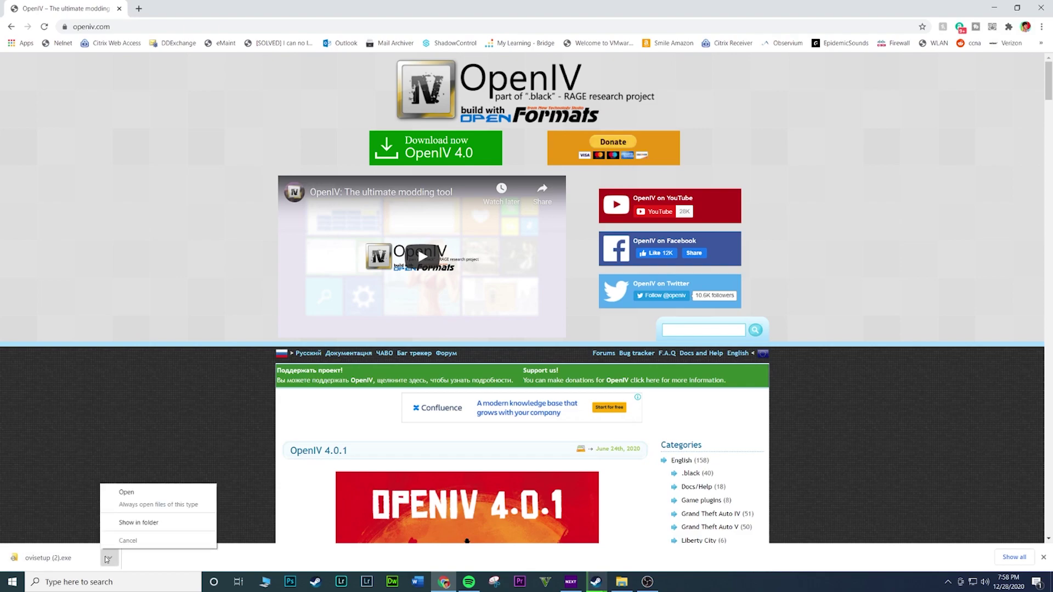
left_click(140, 524)
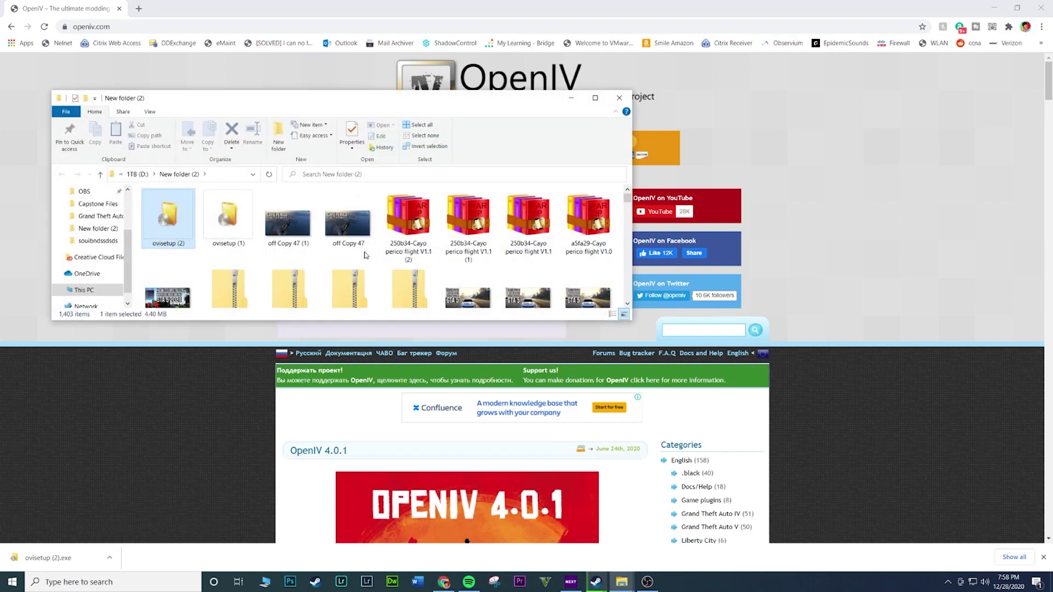
double_click(170, 218)
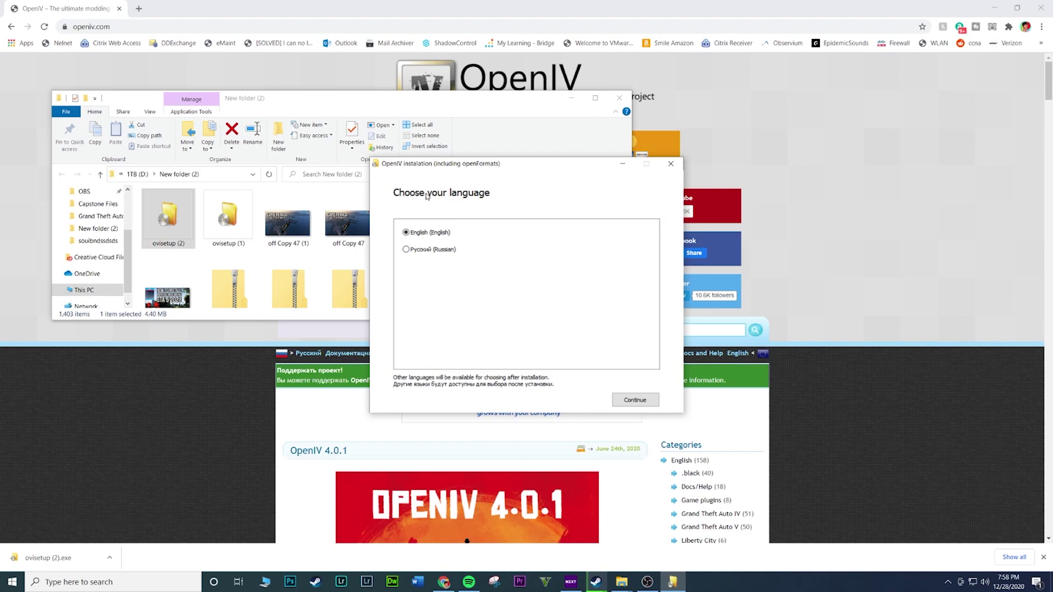
Keep English as the installer language and accept the OpenIV license agreement.
left_click(635, 400)
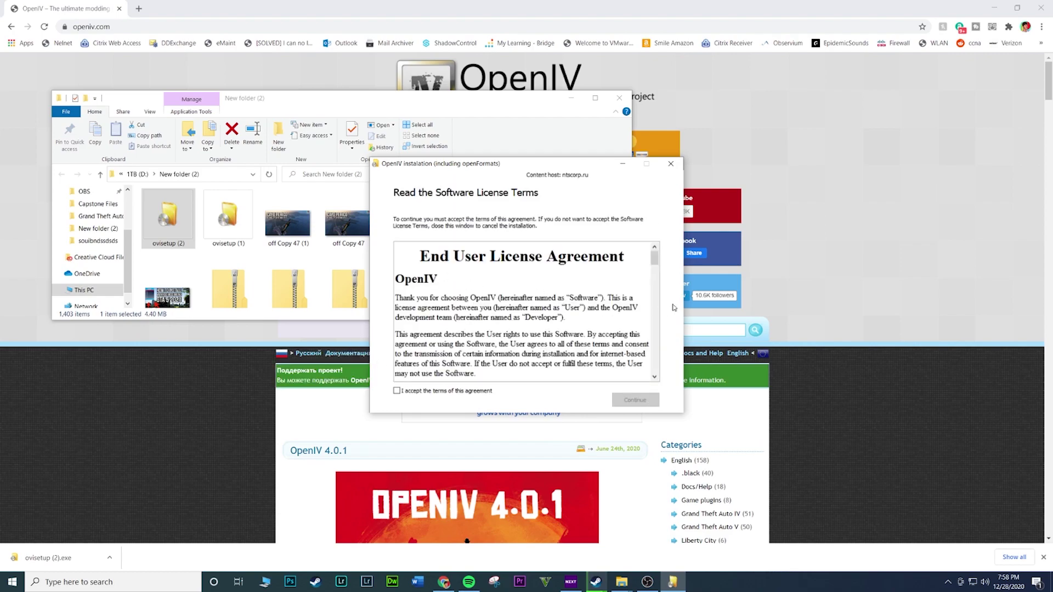
left_click_drag(658, 260, 660, 371)
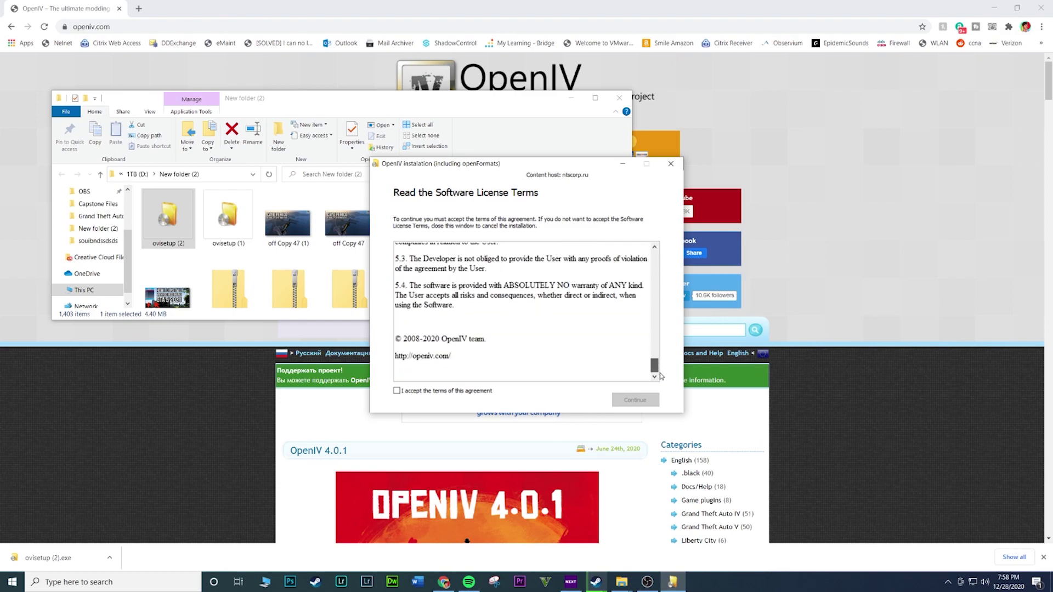
left_click(396, 391)
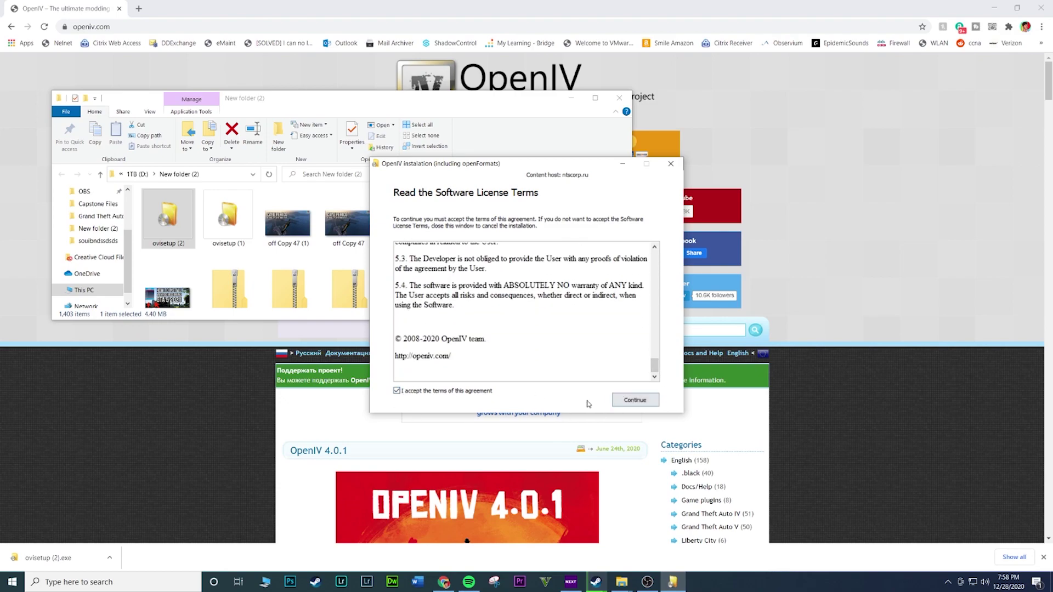
Proceed to install options with 'Create desktop icon' and 'Run OpenIV after installation' enabled.
left_click(636, 400)
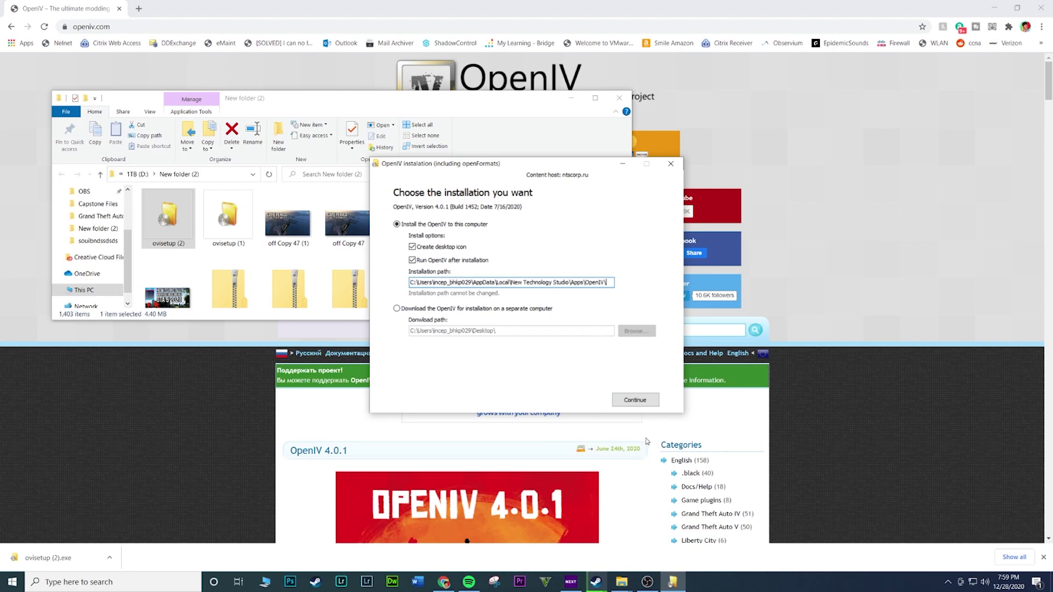
Install OpenIV, approving the 19.8 Mb download, and close the finished installer.
left_click(635, 402)
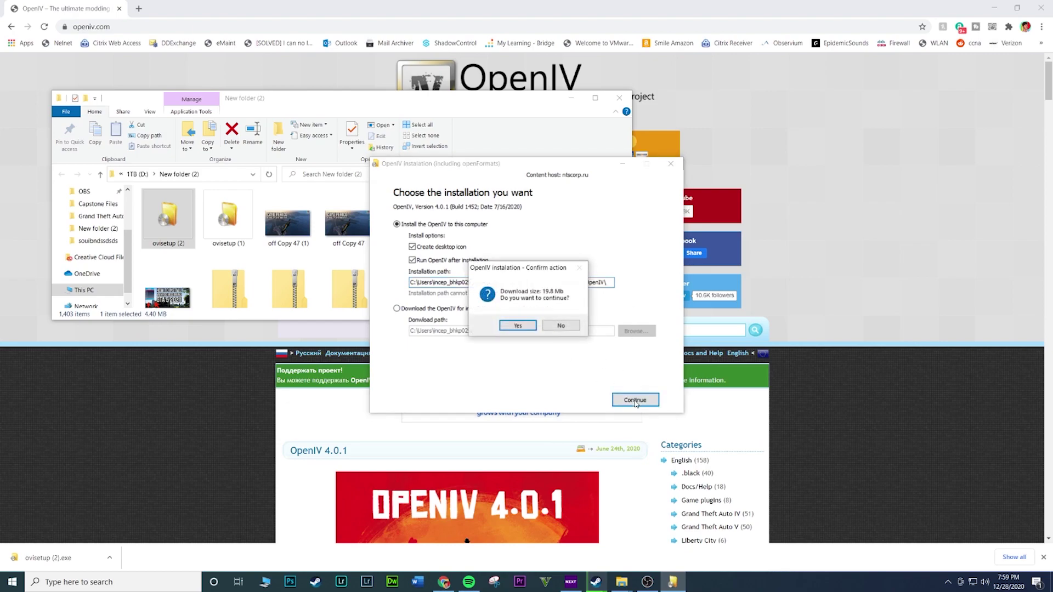
left_click(517, 327)
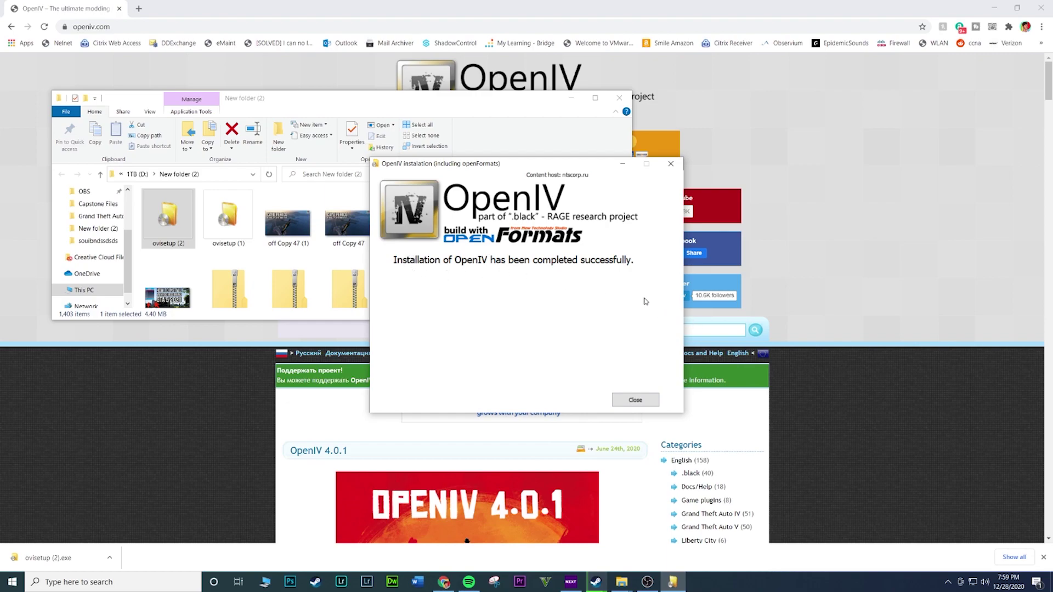
left_click(639, 404)
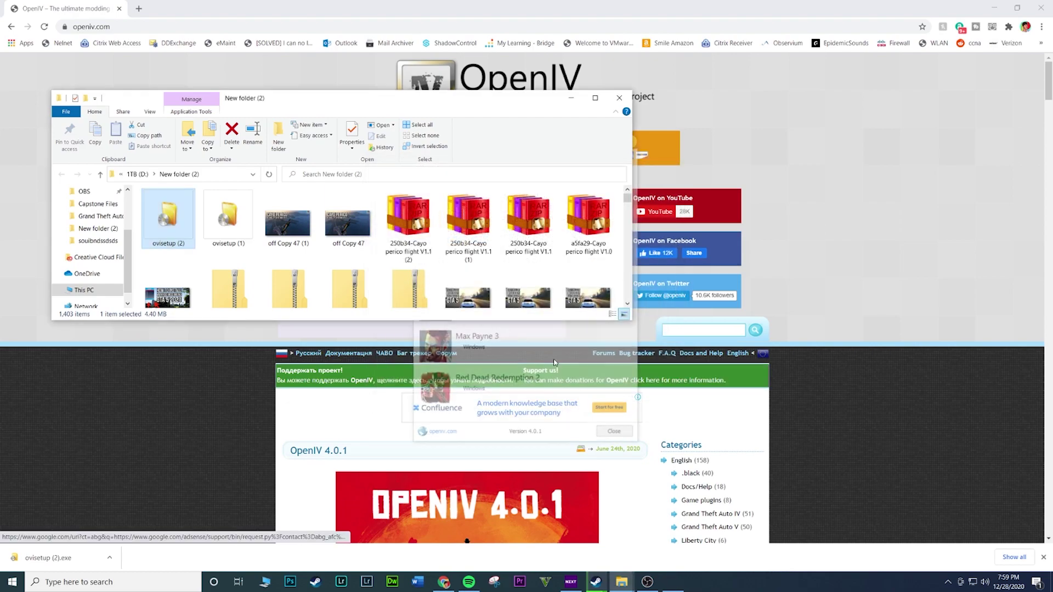
Minimize Chrome and Explorer, close the Steam windows, and choose Grand Theft Auto V for Windows.
left_click(991, 8)
left_click(576, 100)
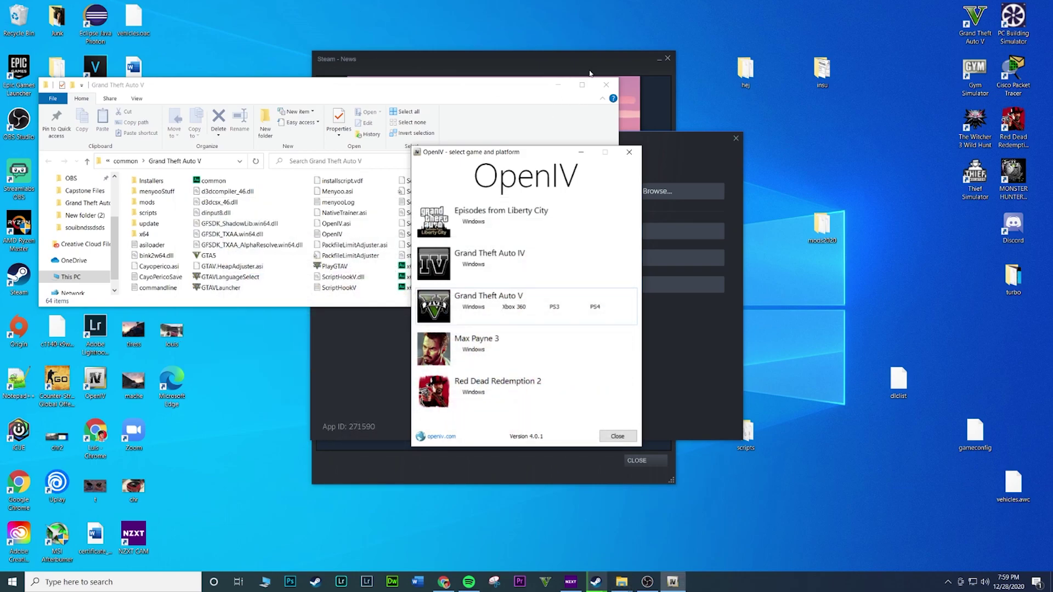
left_click(668, 58)
left_click(670, 59)
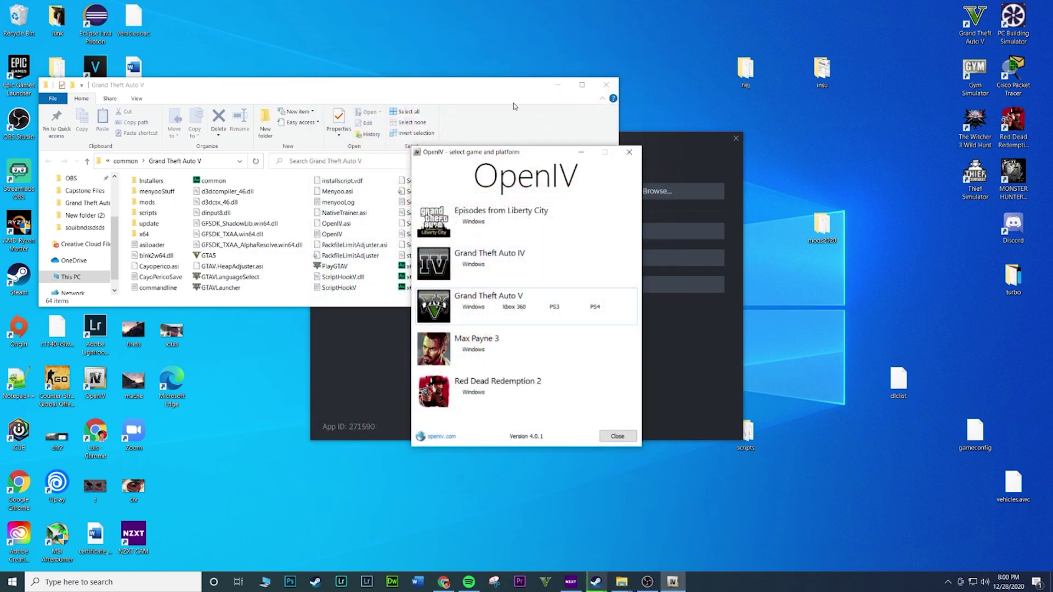
left_click(736, 138)
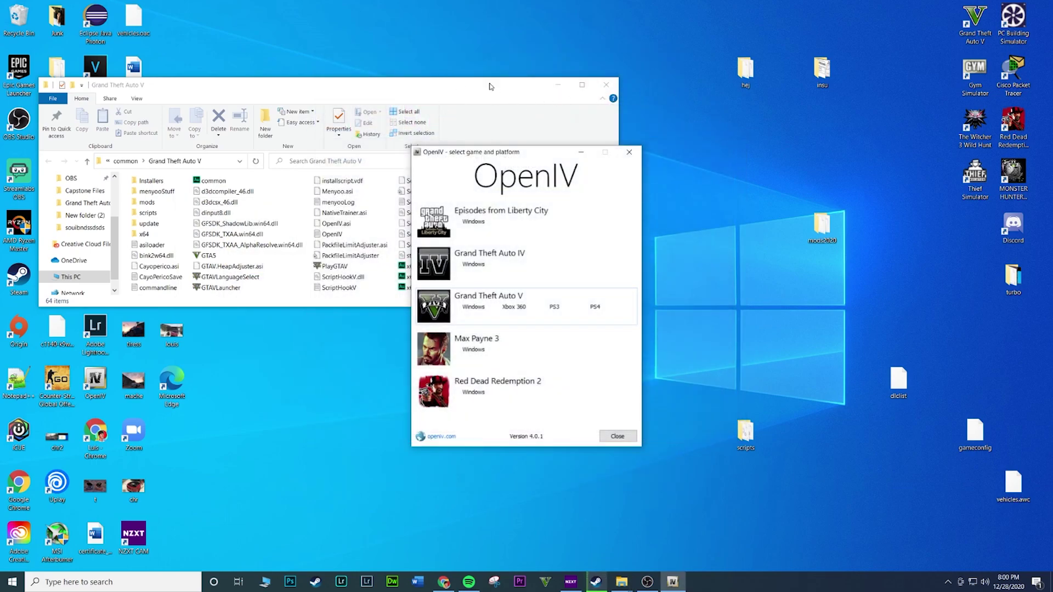
left_click(559, 85)
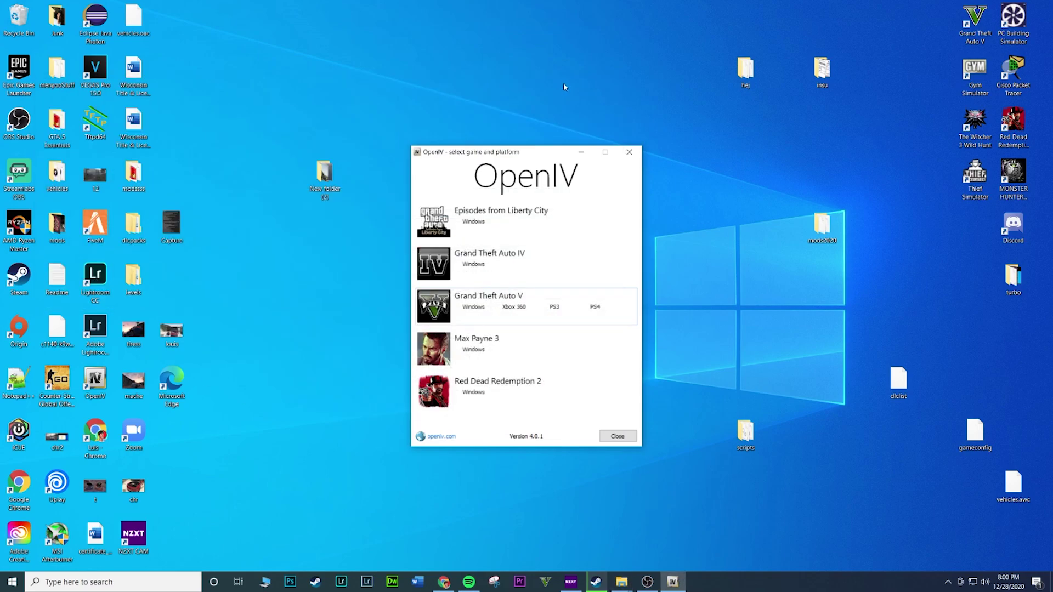
left_click(477, 310)
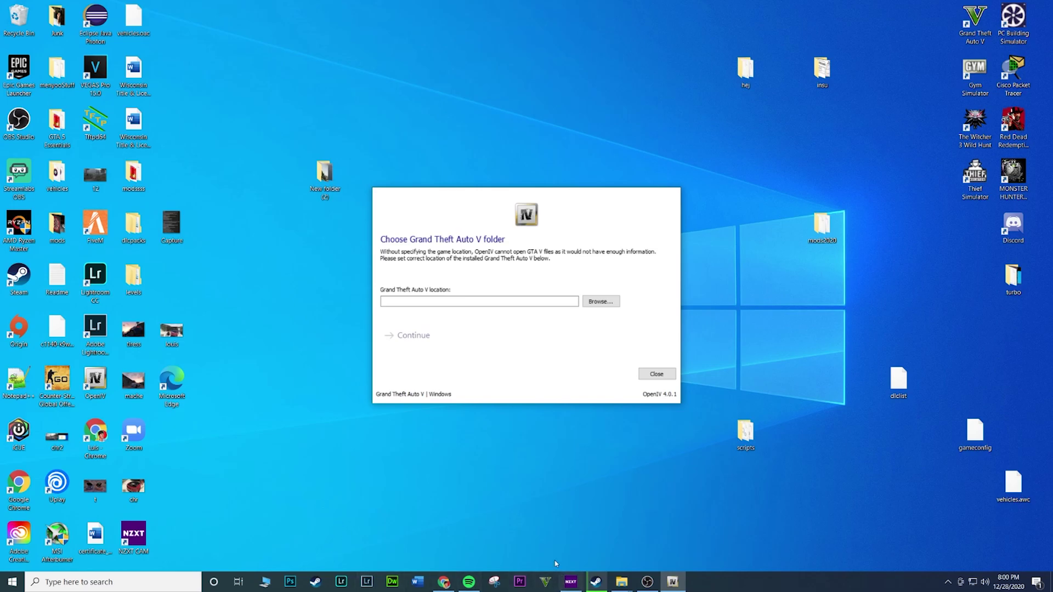
Open Grand Theft Auto V's install folder via Steam's Properties > Local Files > Browse.
left_click(596, 582)
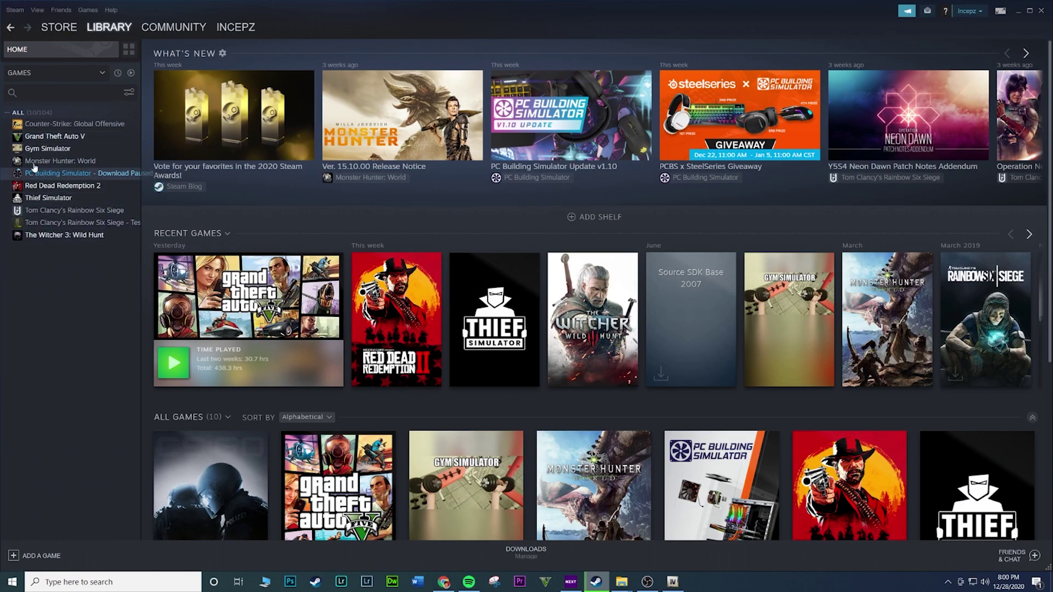
left_click(68, 136)
right_click(75, 137)
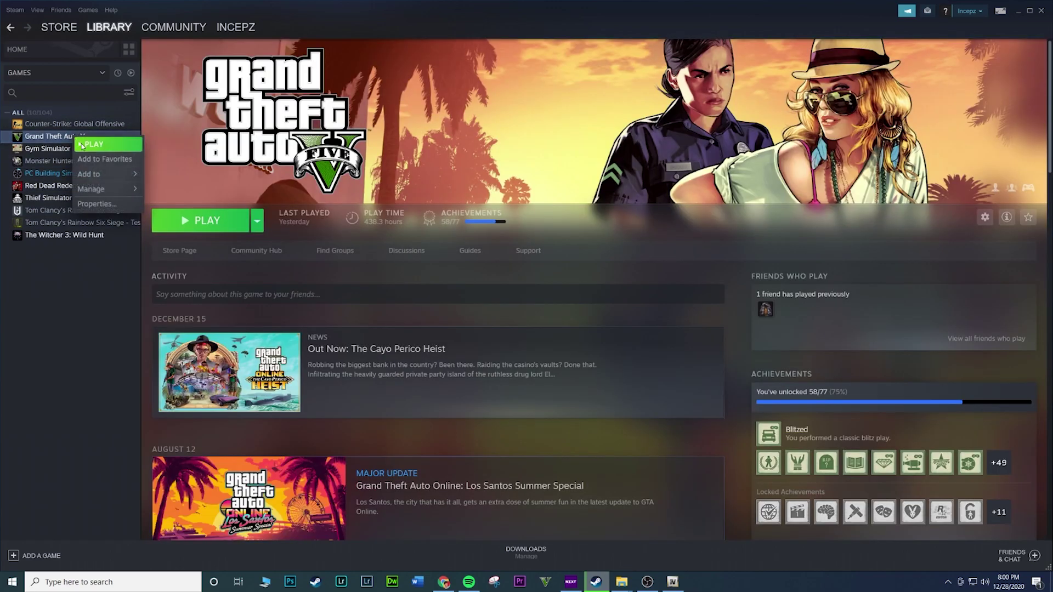
left_click(97, 205)
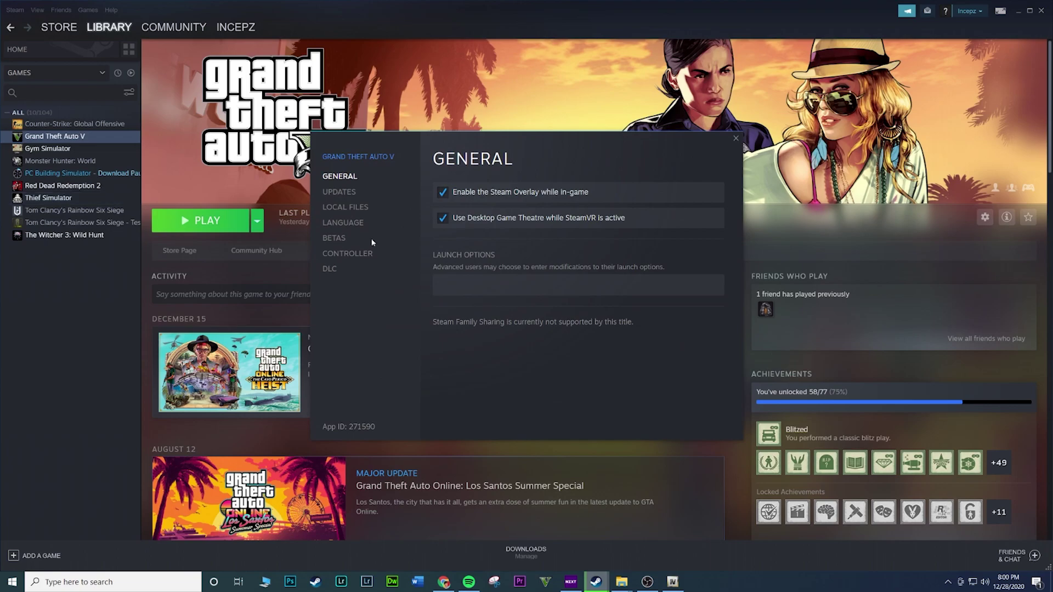
left_click(342, 208)
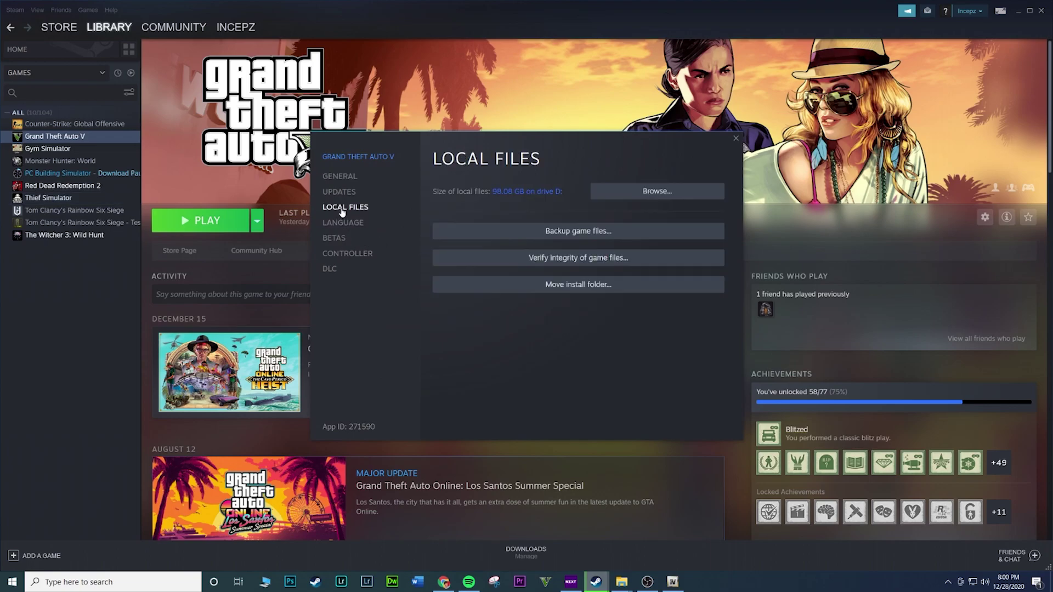
left_click(675, 192)
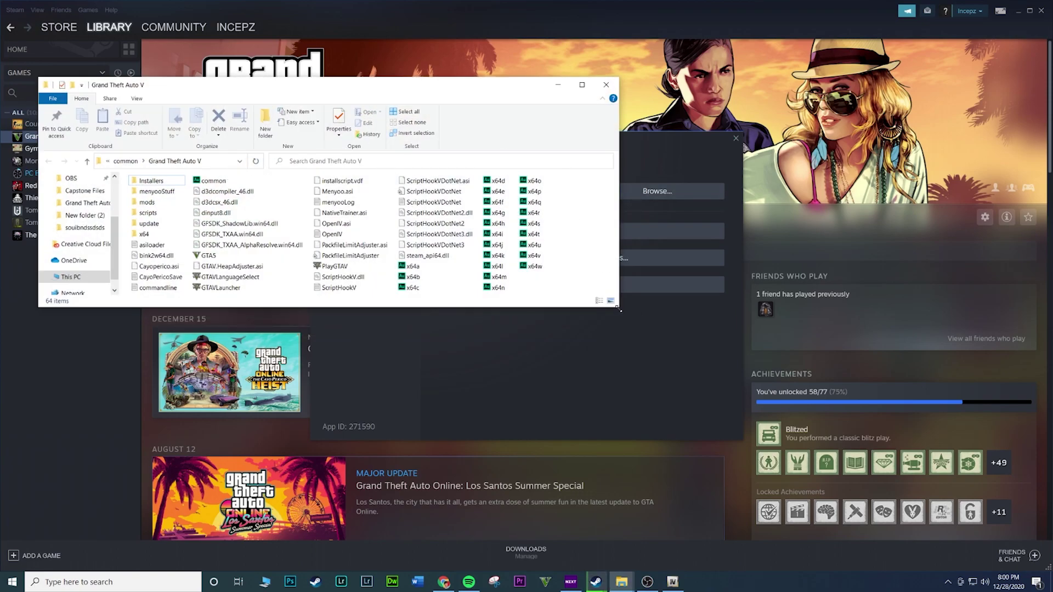
Enlarge the Grand Theft Auto V Explorer window and view its full folder path.
left_click_drag(618, 309, 841, 468)
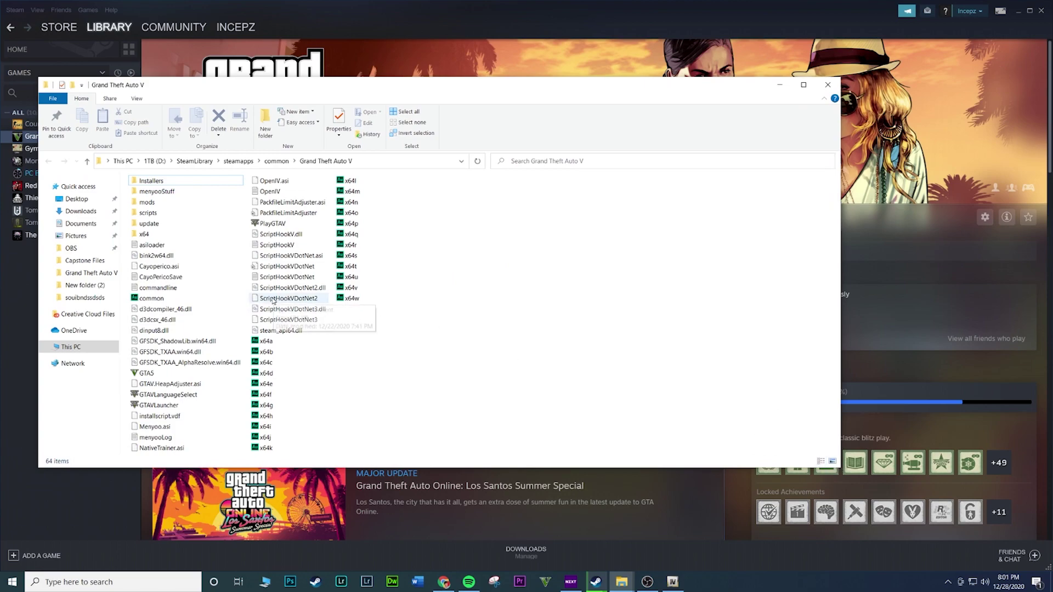
left_click(397, 161)
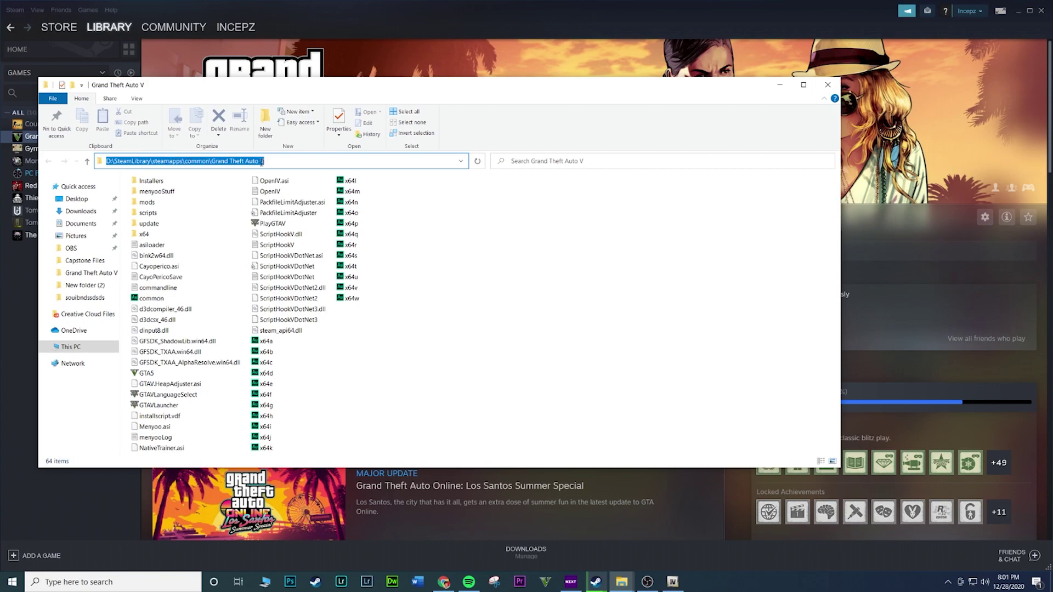
left_click(380, 371)
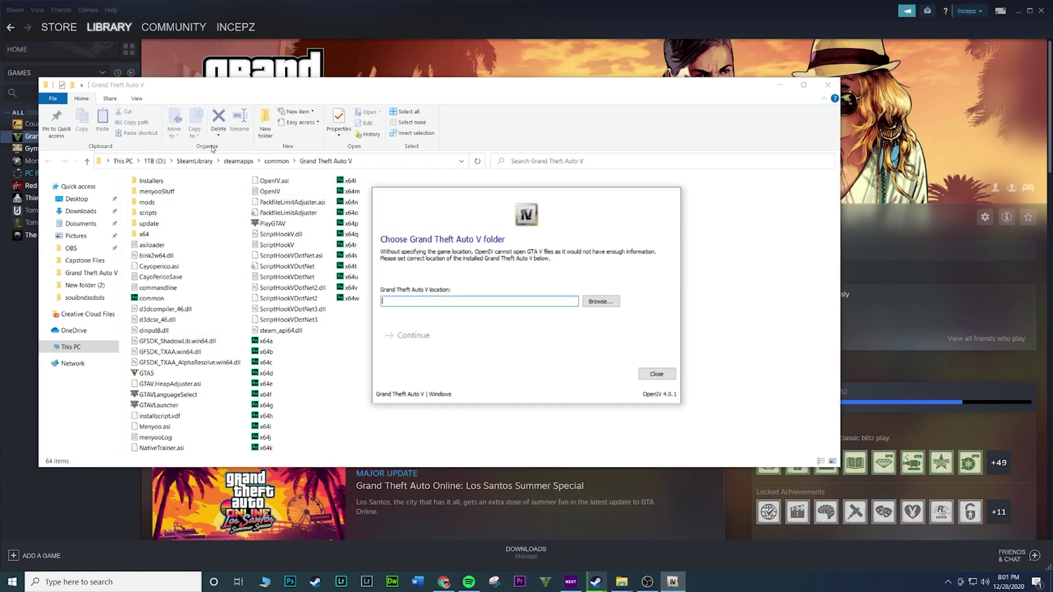
Open OpenIV's folder chooser and copy the Grand Theft Auto V path from Explorer.
left_click(605, 302)
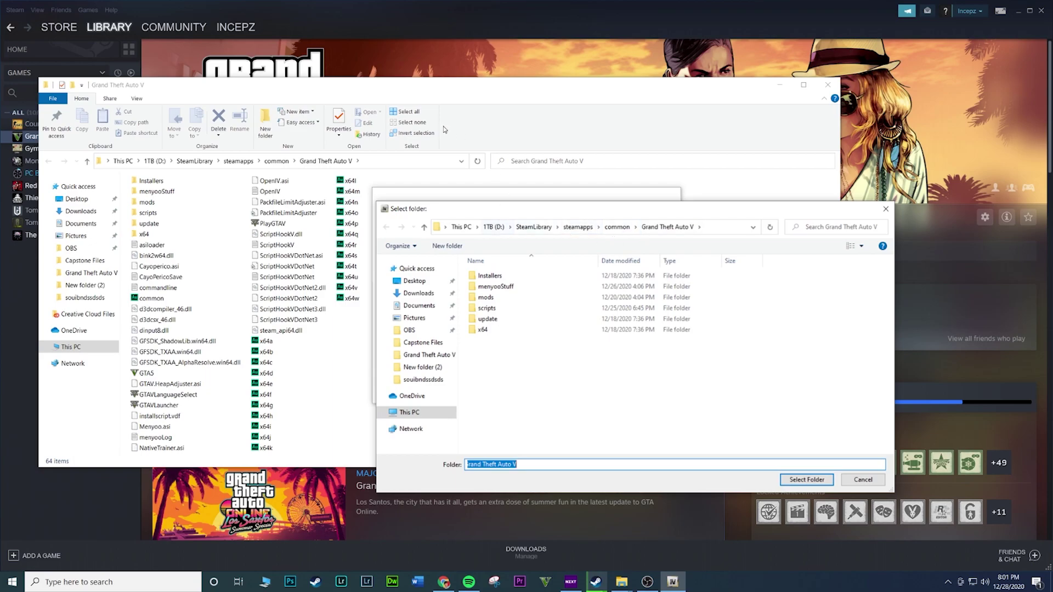
left_click(440, 96)
left_click_drag(404, 94, 426, 94)
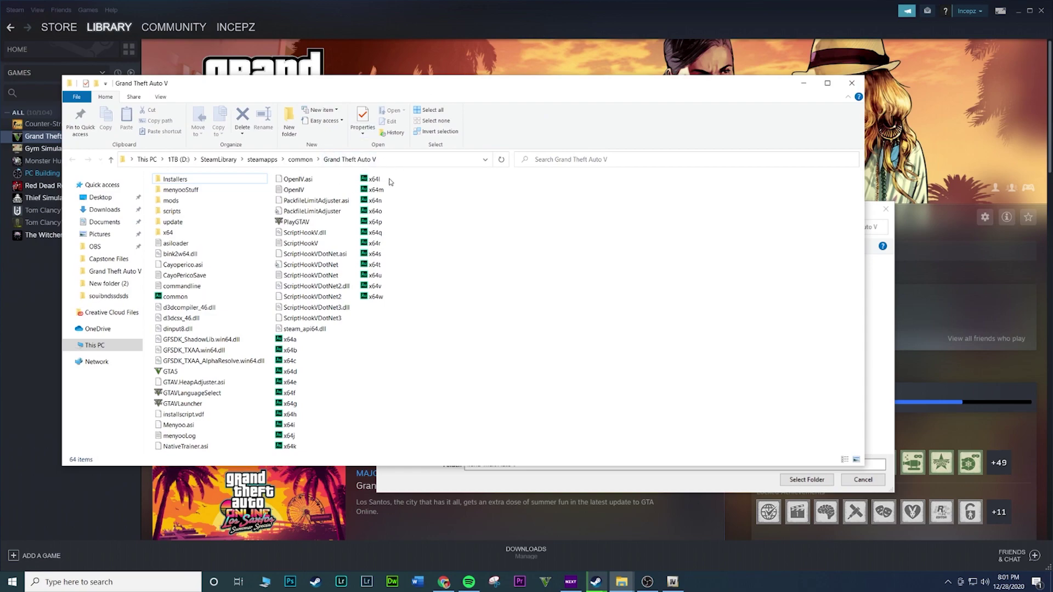
left_click(383, 160)
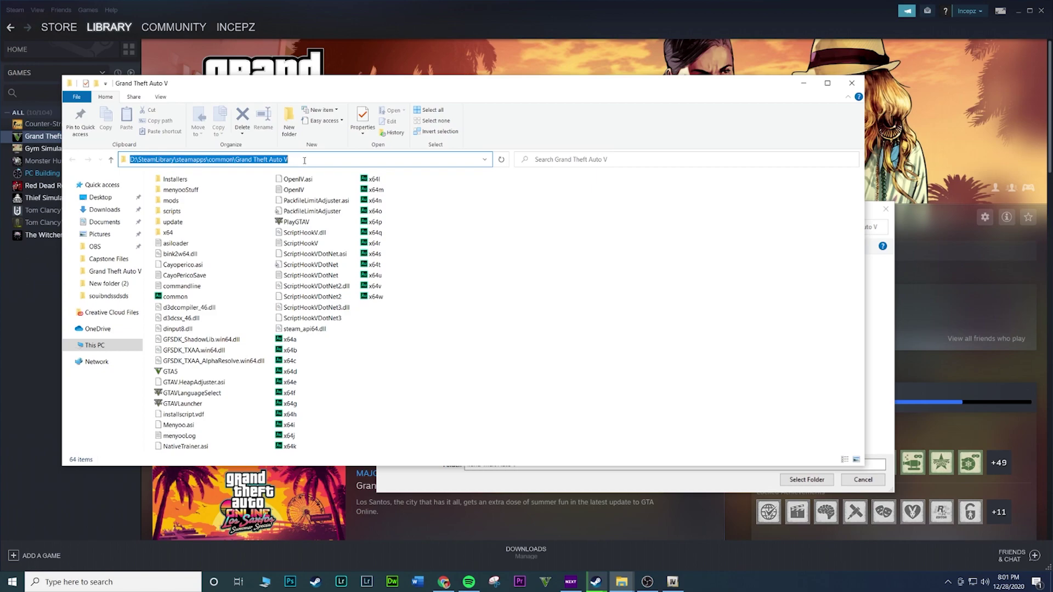
right_click(304, 161)
left_click(331, 188)
Paste D:\SteamLibrary\steamapps\common\Grand Theft Auto V into the chooser and confirm it as the game folder.
left_click(674, 583)
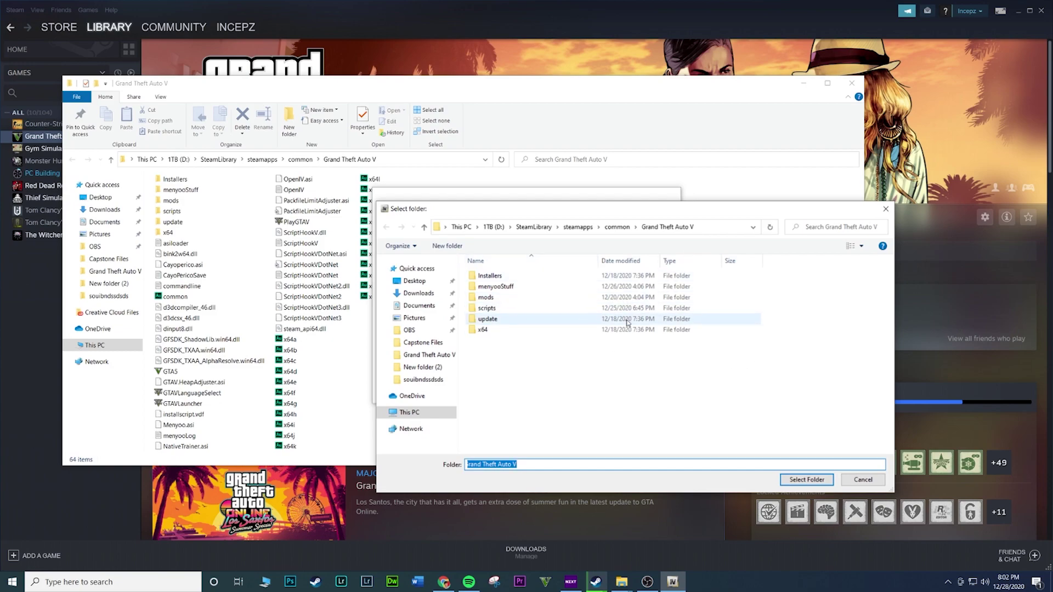
left_click(722, 227)
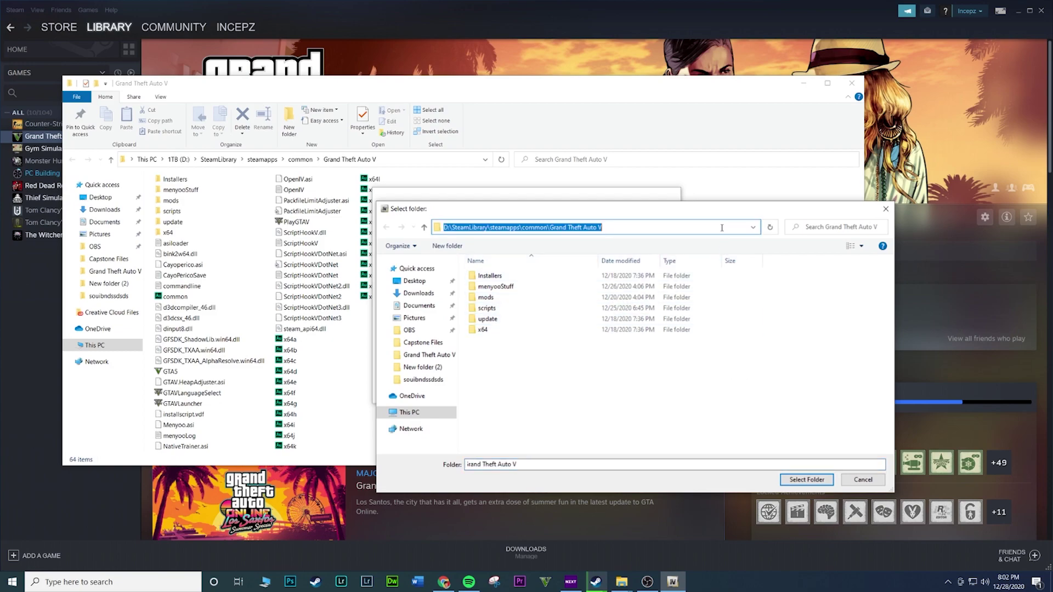
key("ctrl+v")
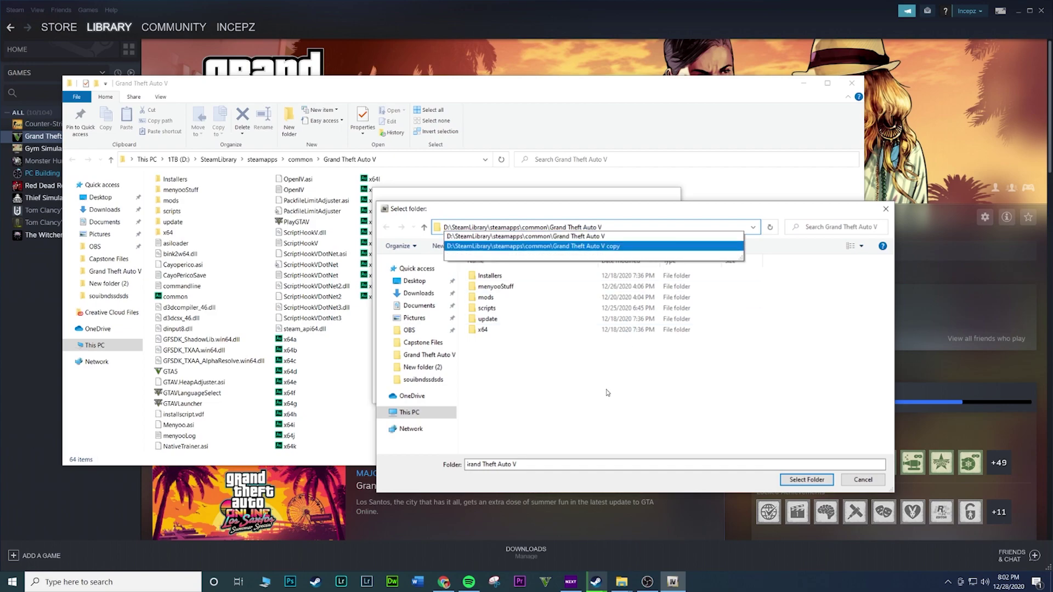
left_click(683, 423)
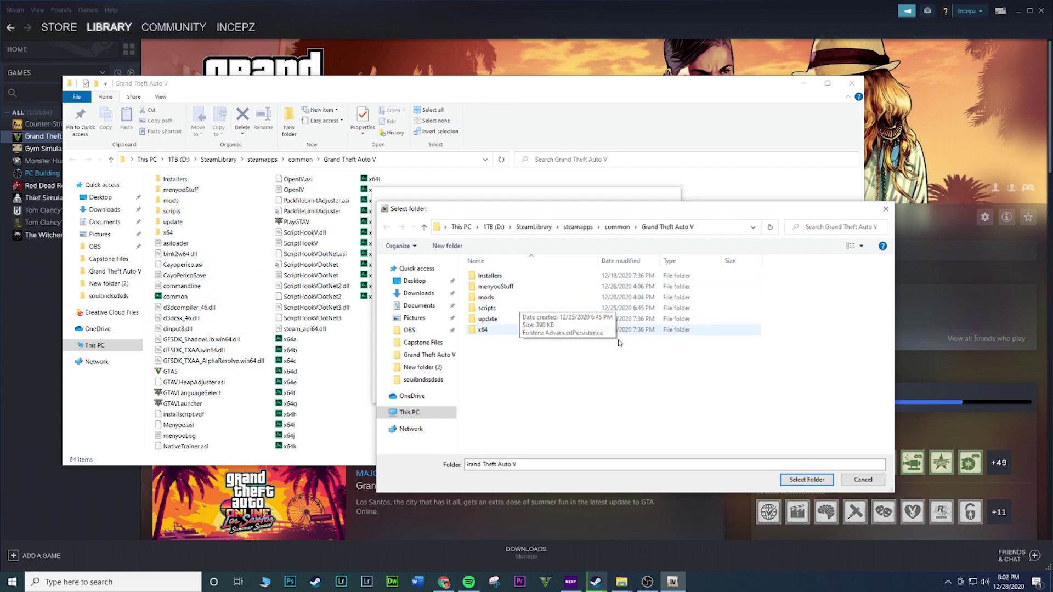
left_click(806, 480)
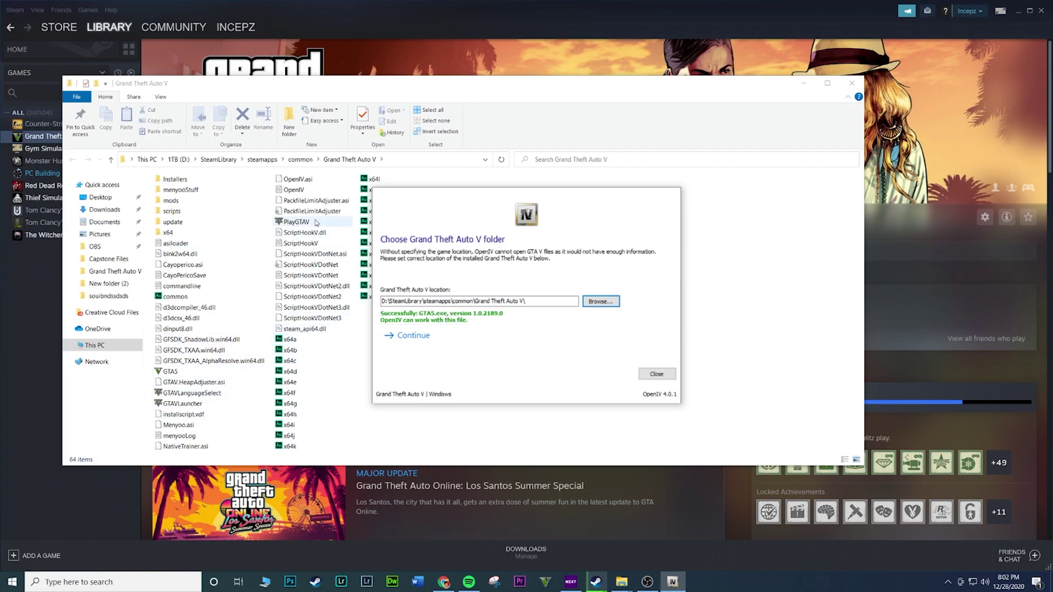
Continue past the folder check and backup reminder, then reposition OpenIV and minimize Explorer.
left_click(414, 337)
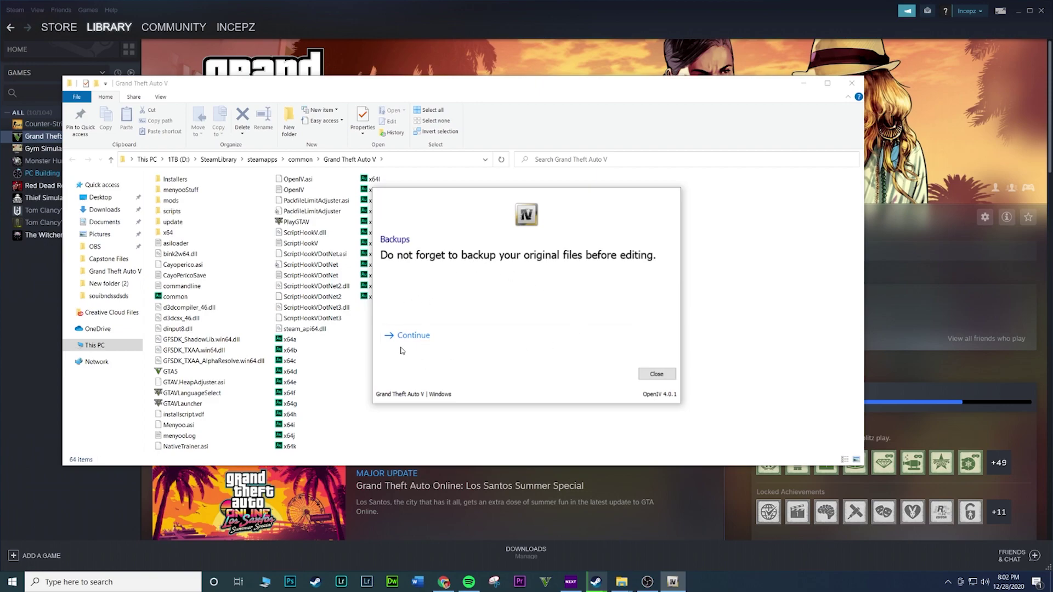
left_click(414, 336)
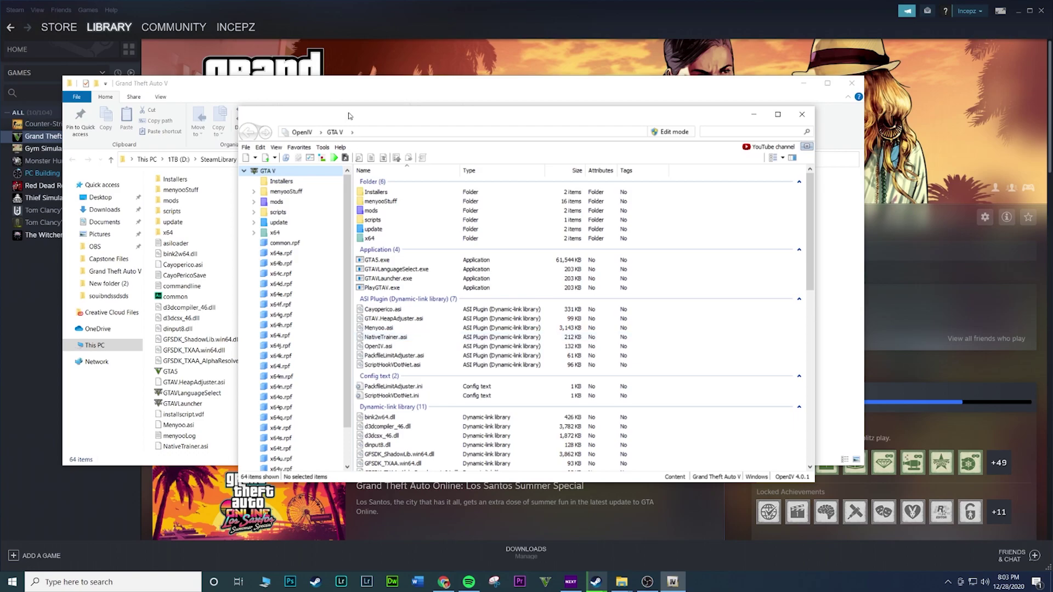
left_click_drag(400, 114, 400, 67)
left_click(218, 94)
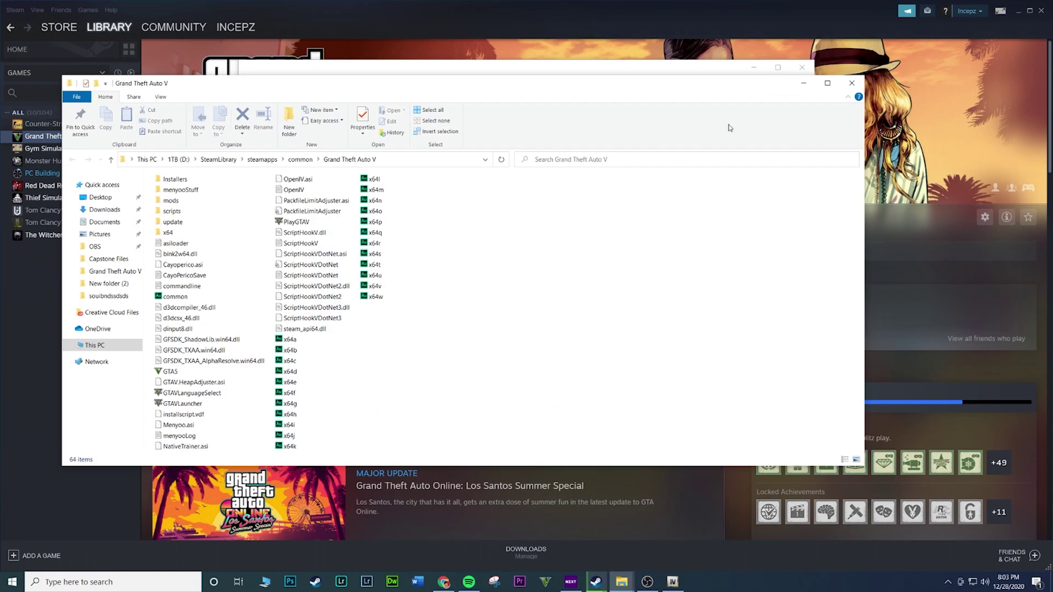
left_click(804, 83)
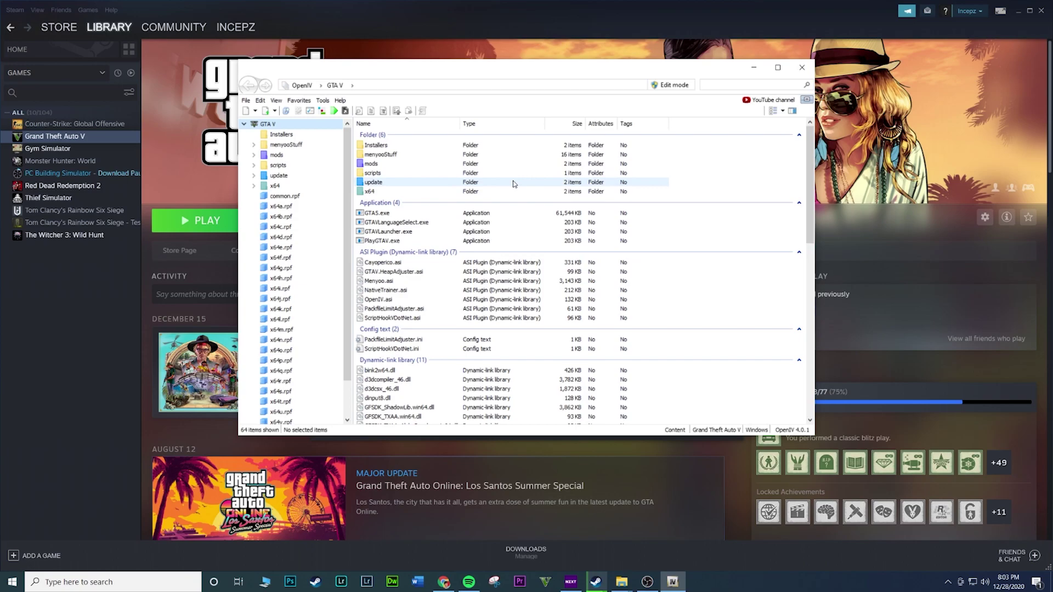
Reinstall ASI Loader, install OpenIV.ASI and openCamera via ASI Manager, then open x64a.rpf.
left_click(322, 100)
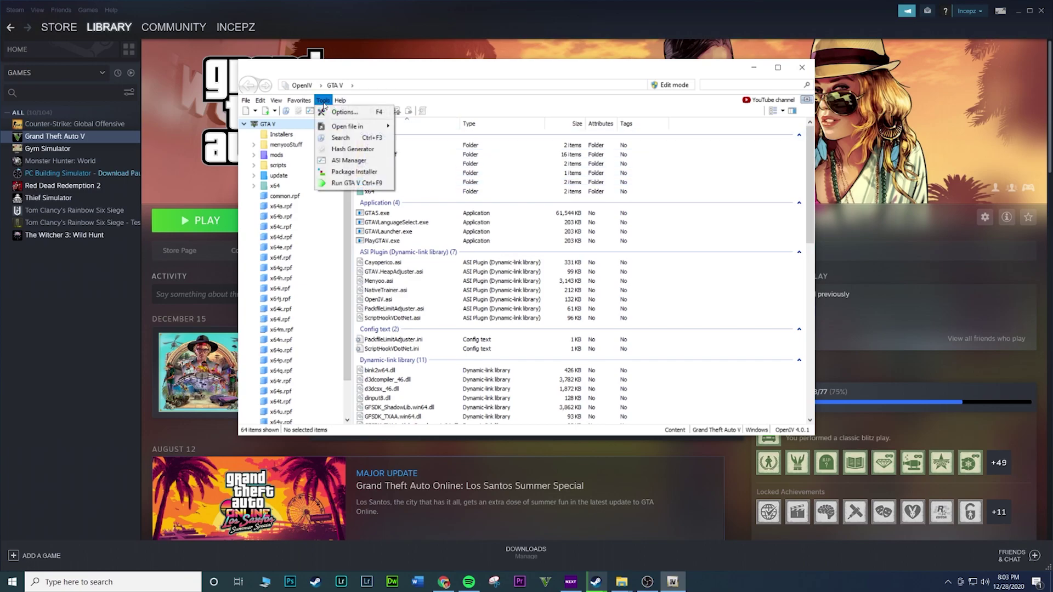
left_click(348, 160)
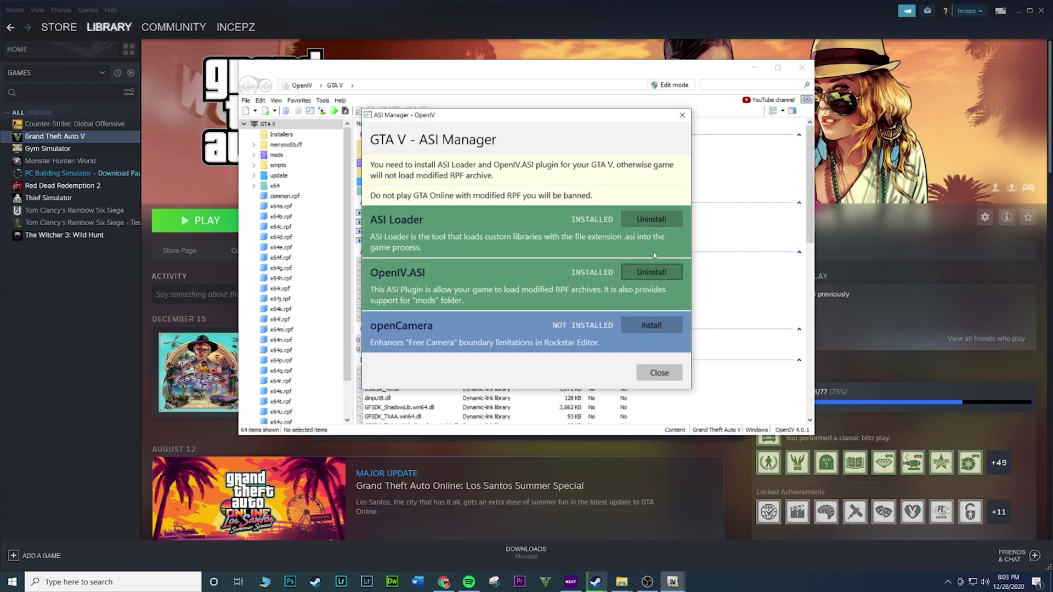
left_click(660, 220)
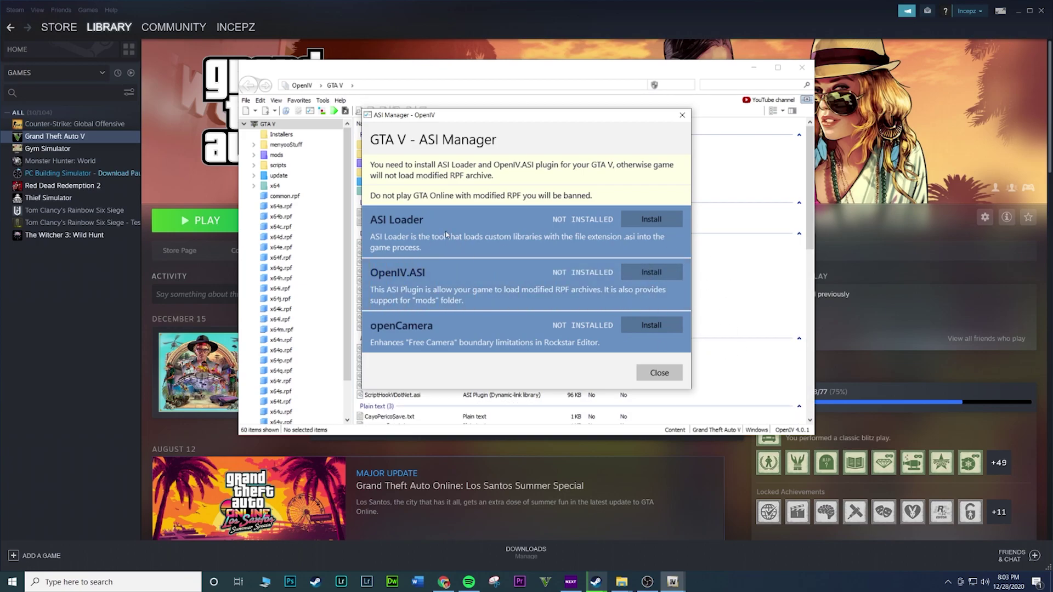
left_click(625, 218)
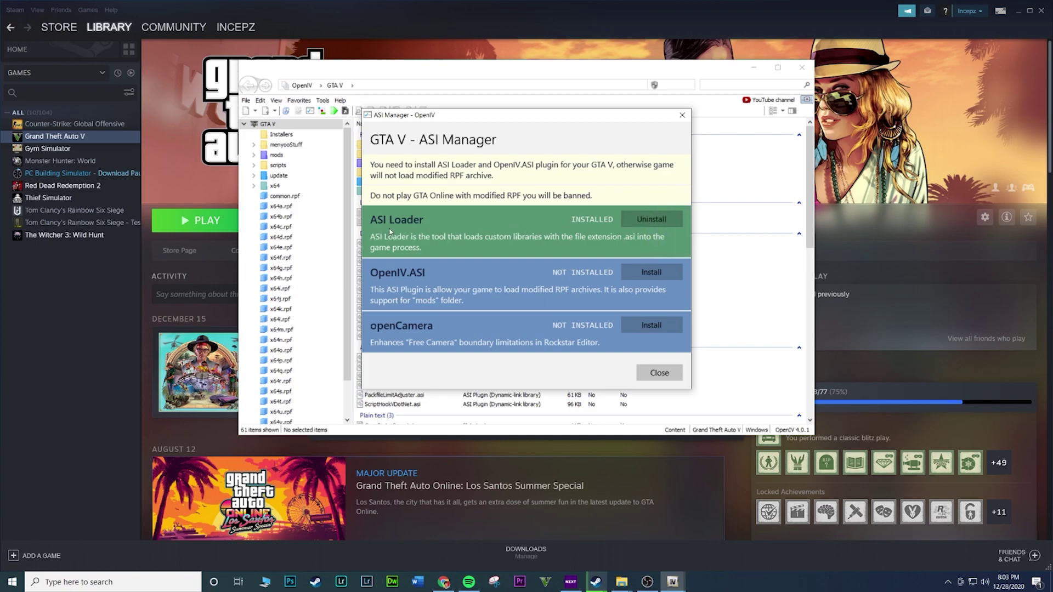
left_click(647, 273)
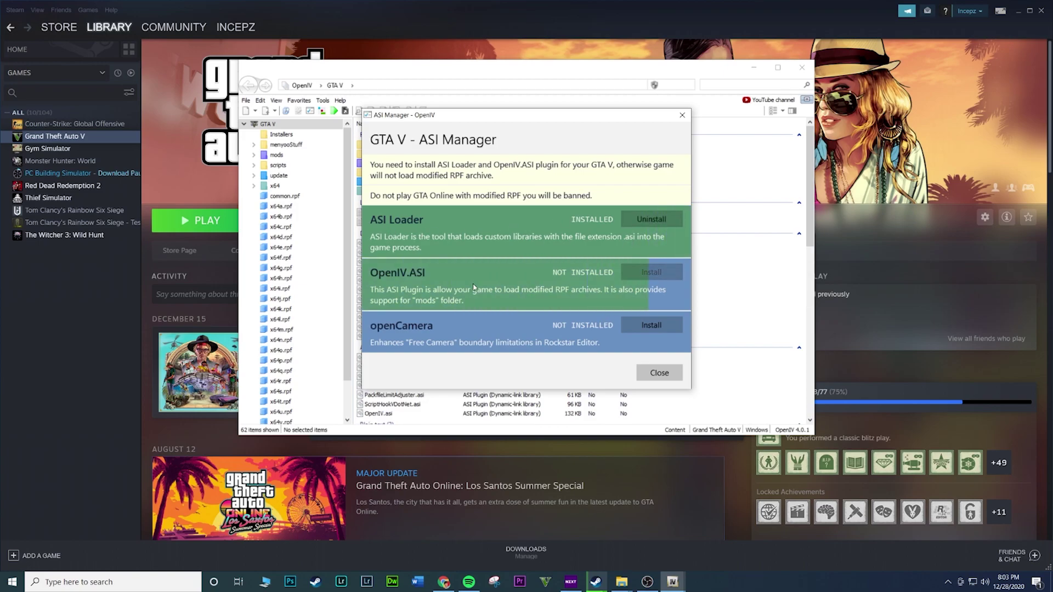
left_click(652, 326)
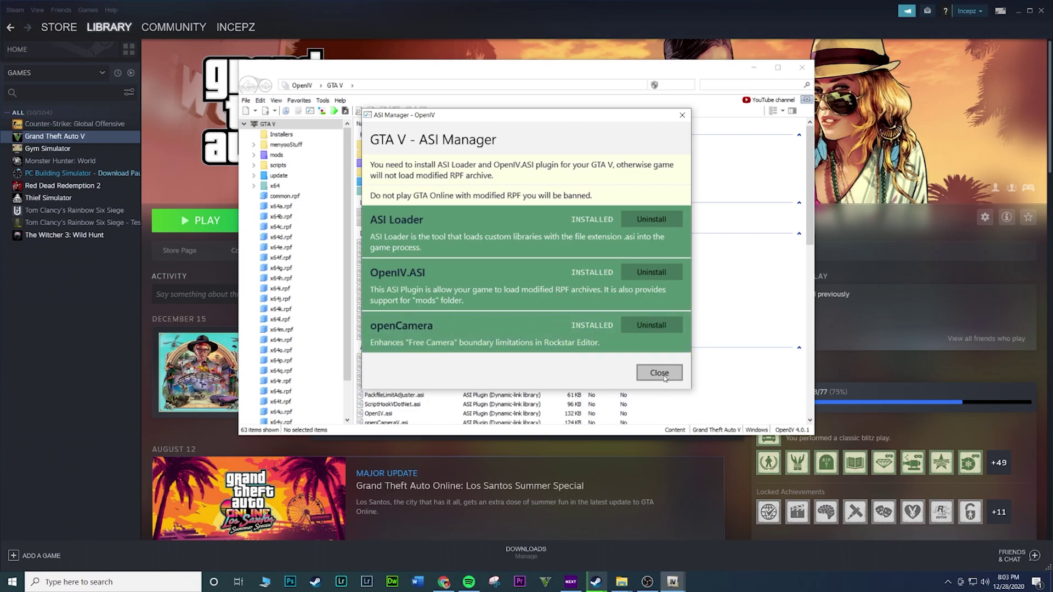
left_click(659, 373)
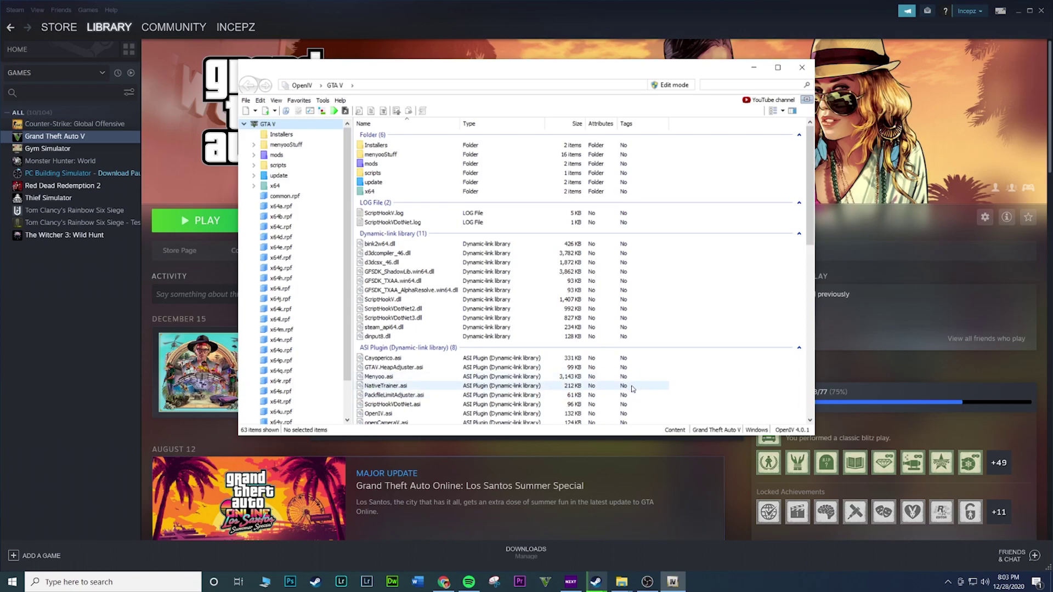
left_click(463, 167)
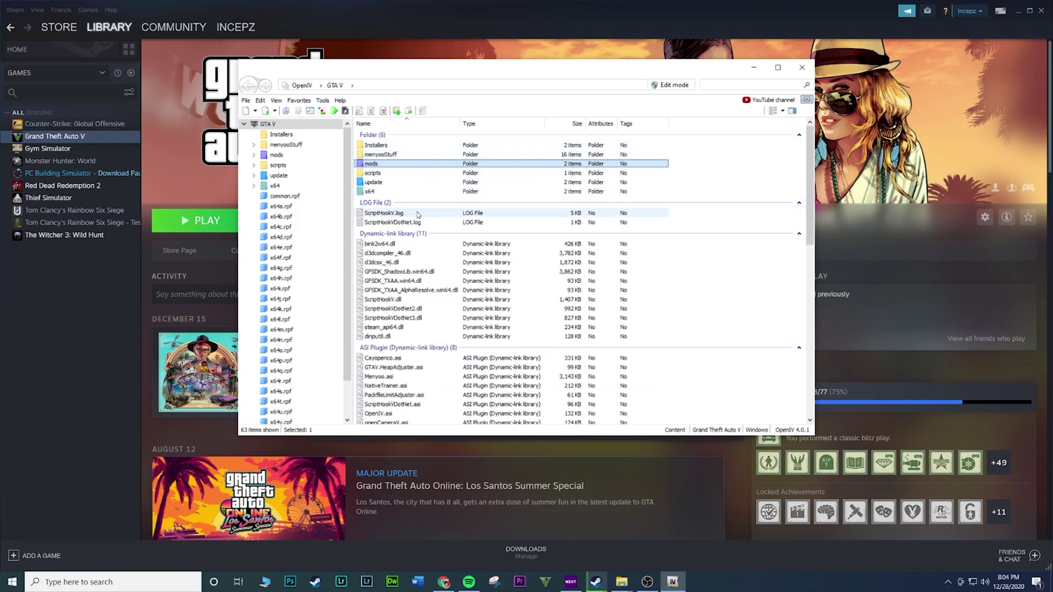
left_click(290, 209)
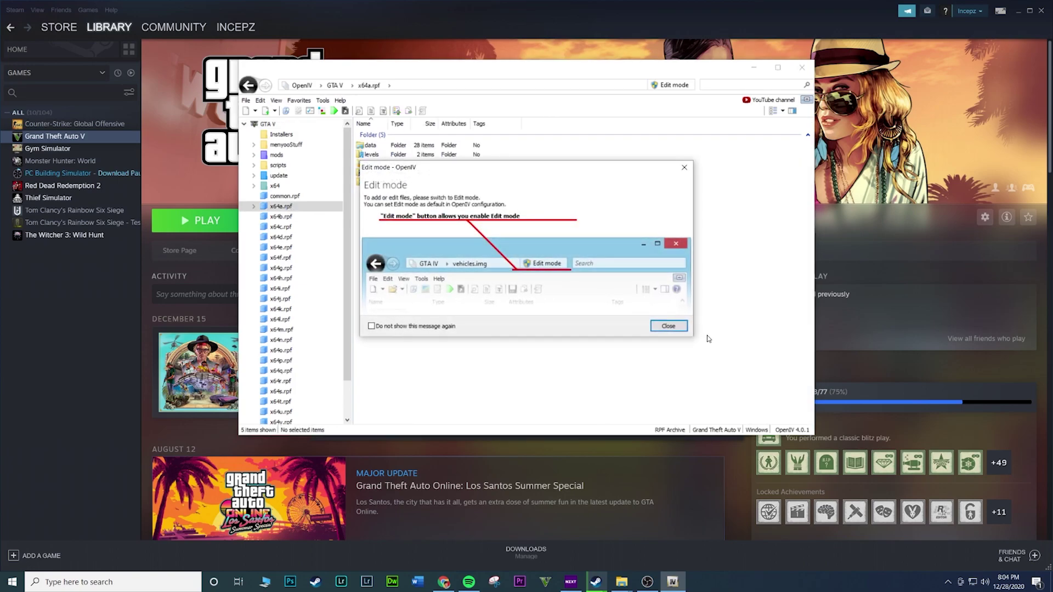
Dismiss the Edit mode notice, return to the GTA V root and confirm switching edit mode on.
left_click(670, 326)
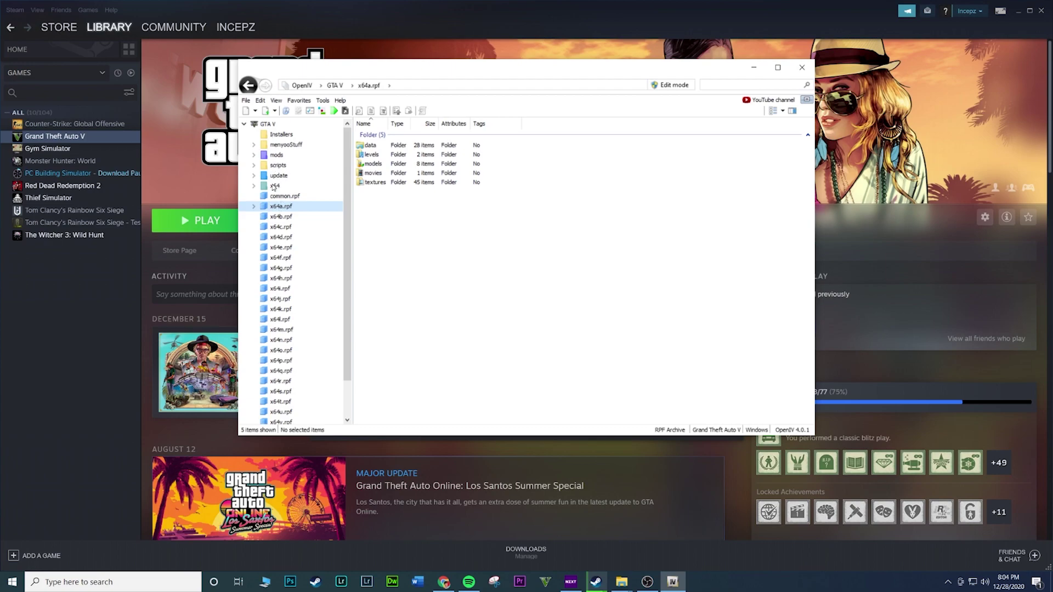
left_click(267, 124)
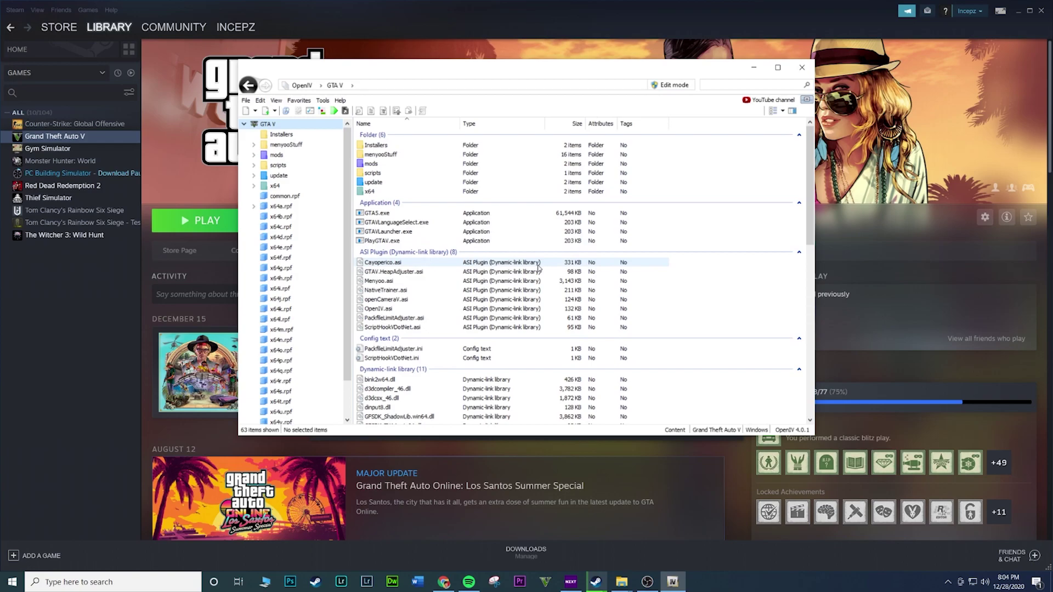
left_click(674, 85)
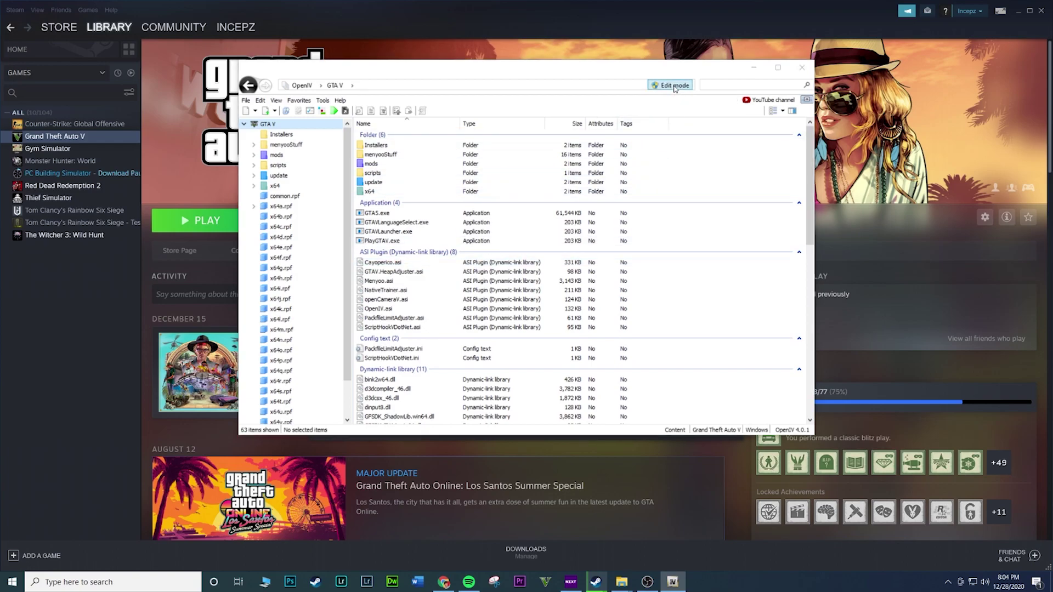
left_click(562, 326)
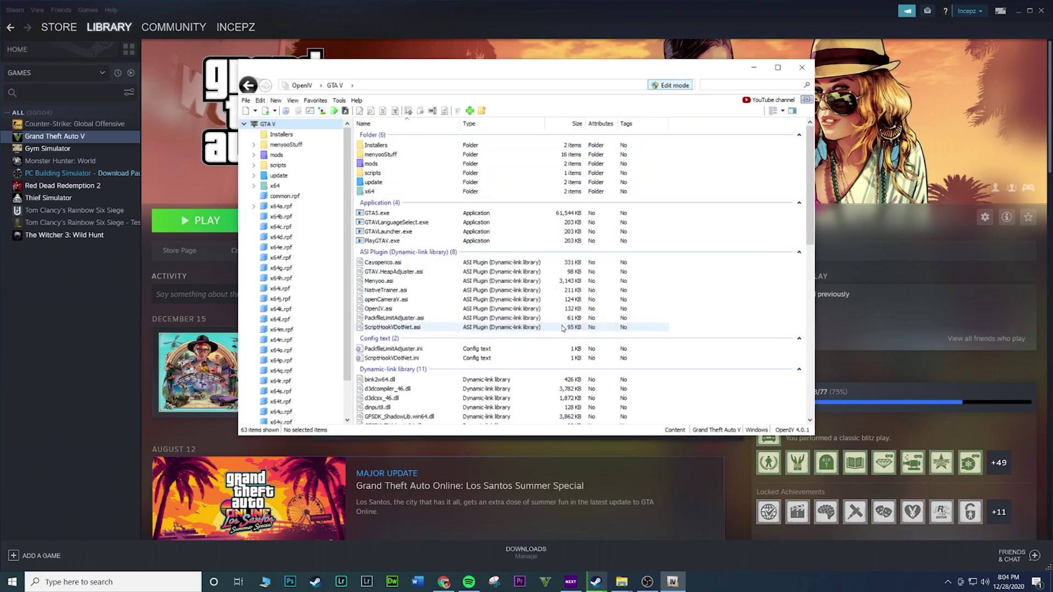
left_click(483, 111)
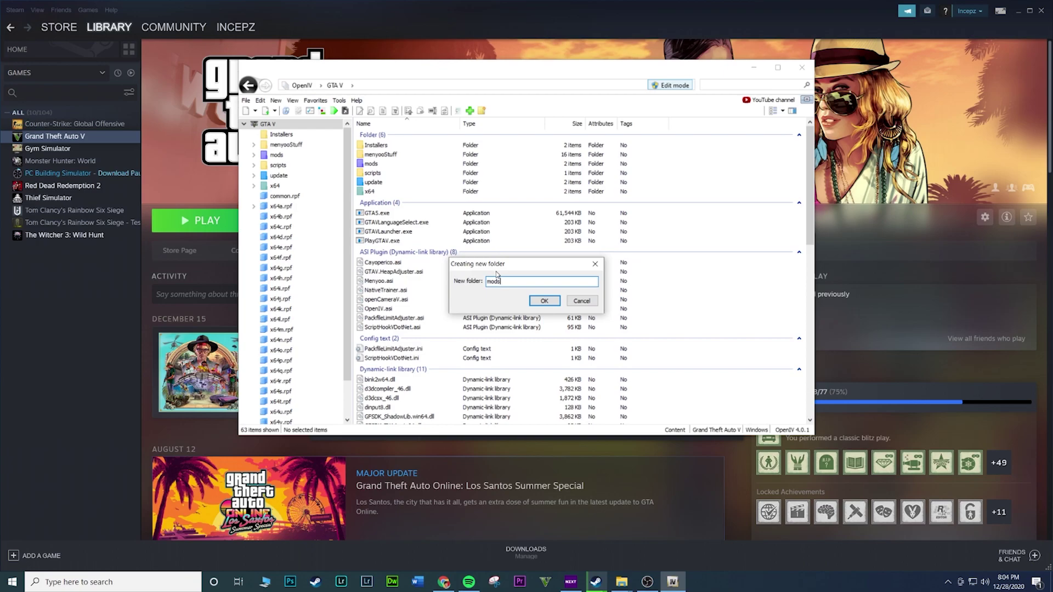
left_click(589, 301)
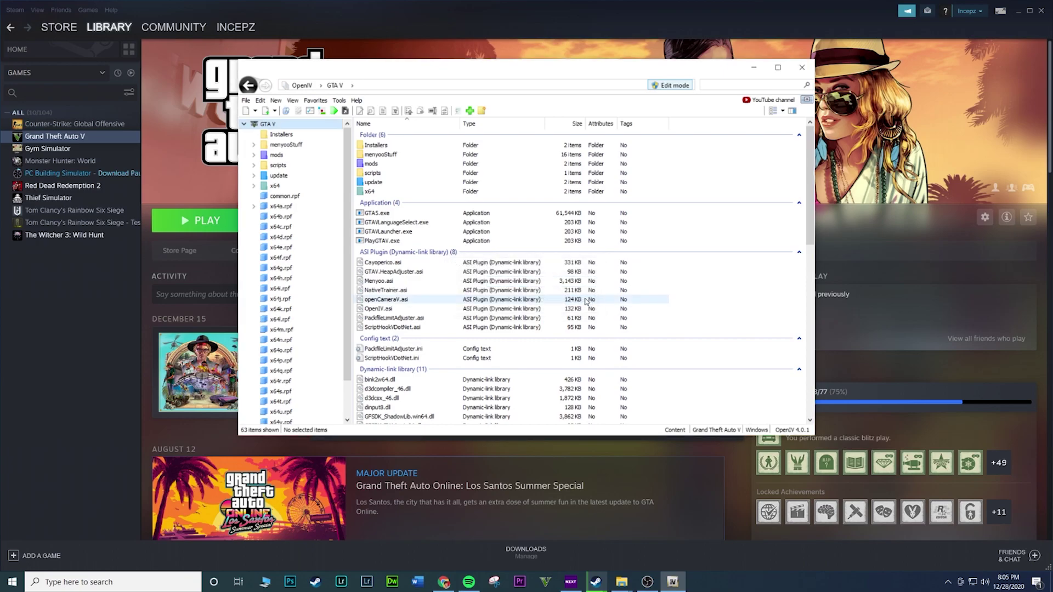
double_click(391, 164)
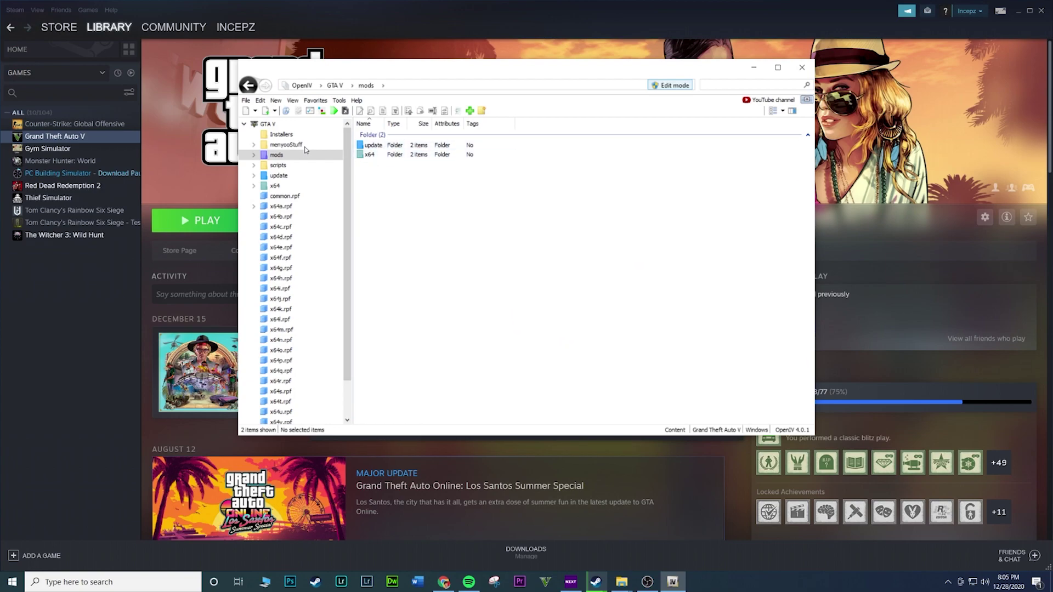
left_click(247, 86)
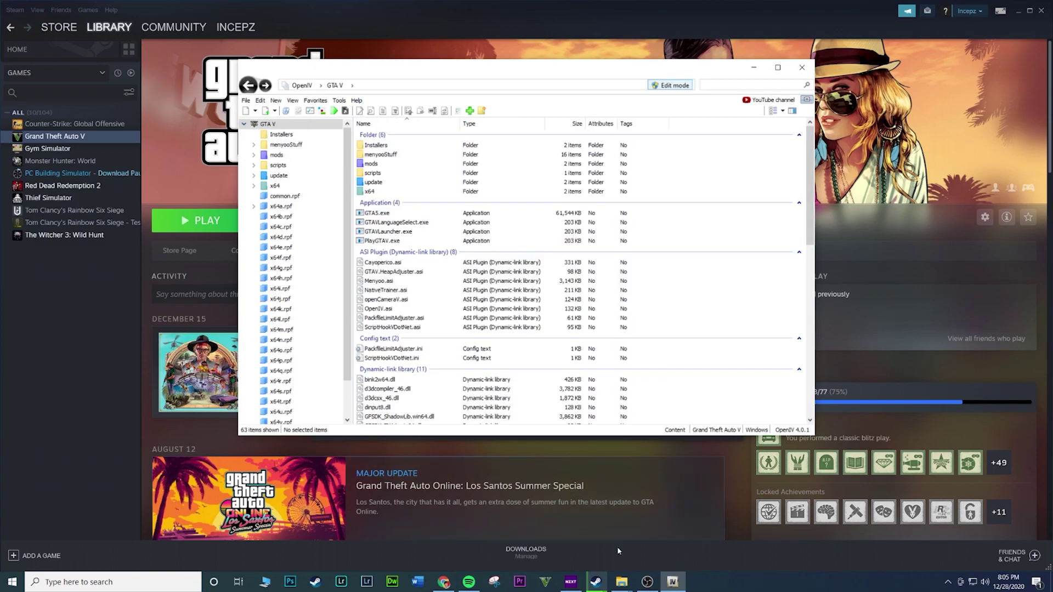
Bring the Grand Theft Auto V Explorer window forward and reposition it down and right.
left_click(625, 587)
left_click(594, 540)
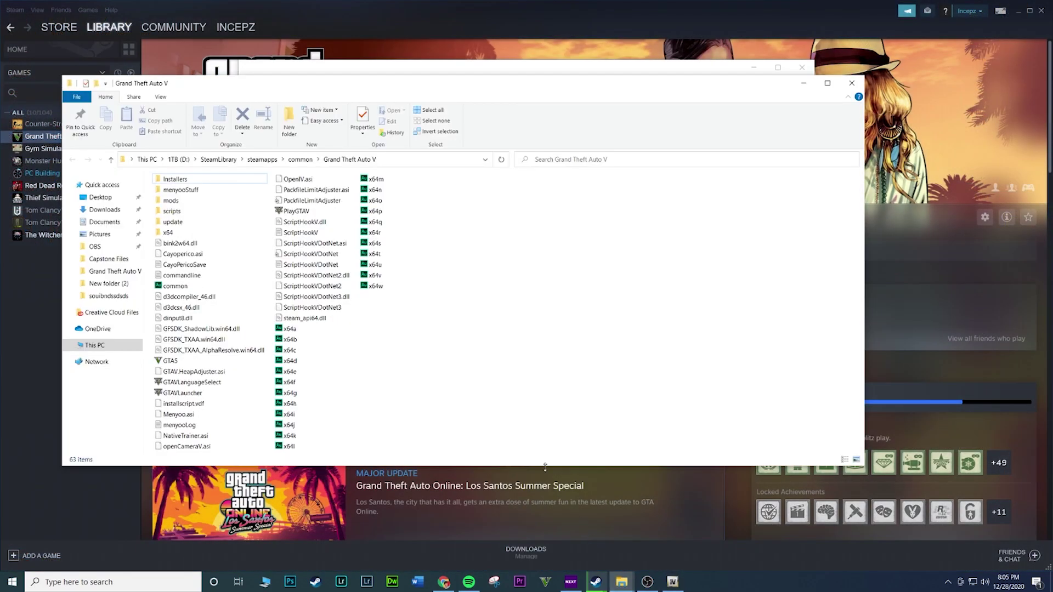
left_click_drag(289, 83, 341, 108)
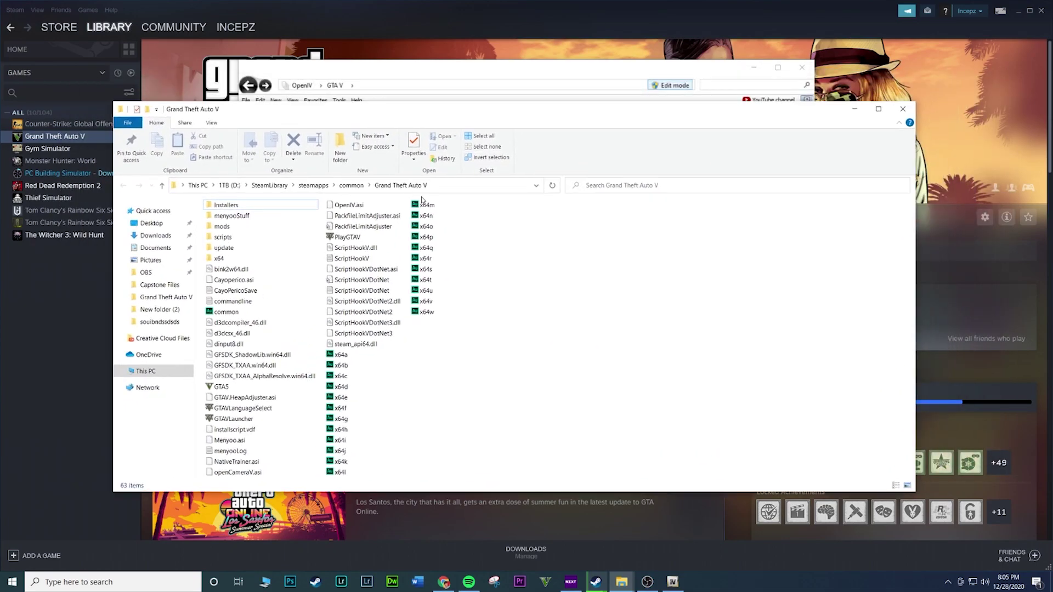
left_click(460, 186)
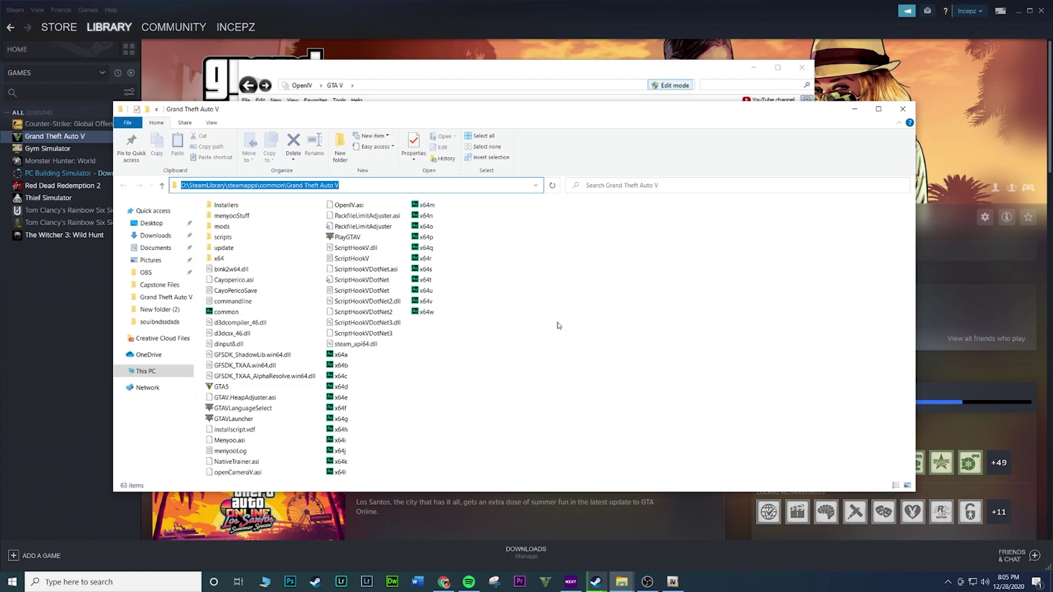
left_click(233, 302)
Select the update and x64 folders and copy them.
left_click(220, 258)
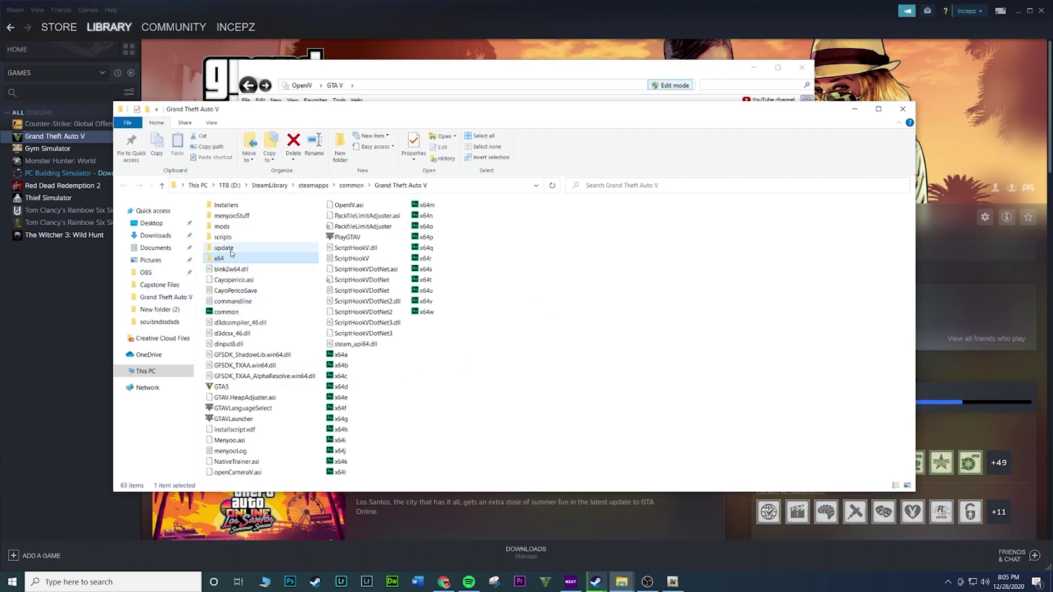
left_click(238, 268)
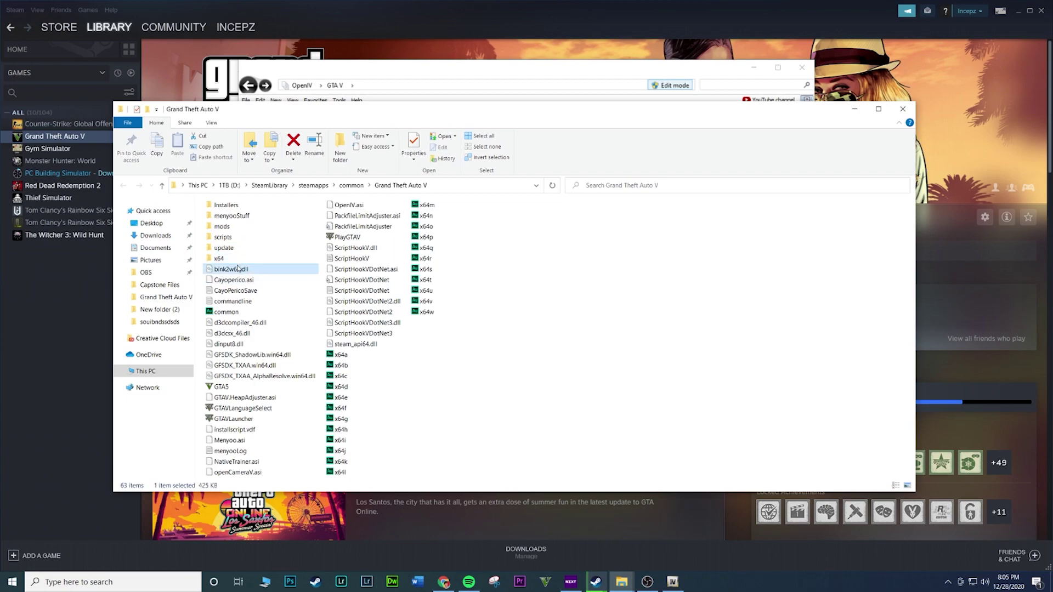
left_click(239, 259)
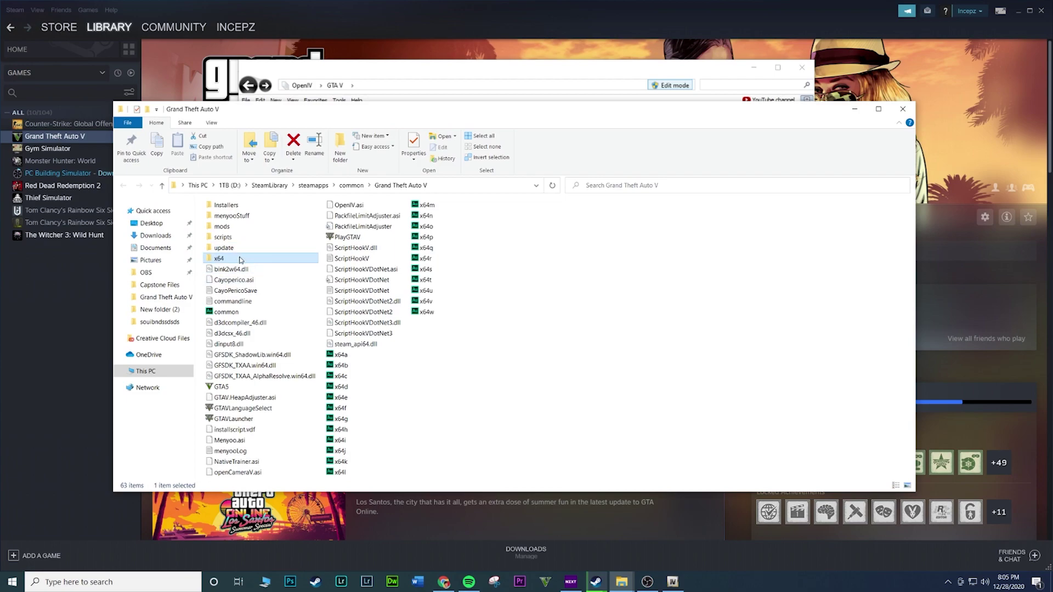
left_click(239, 248, "ctrl")
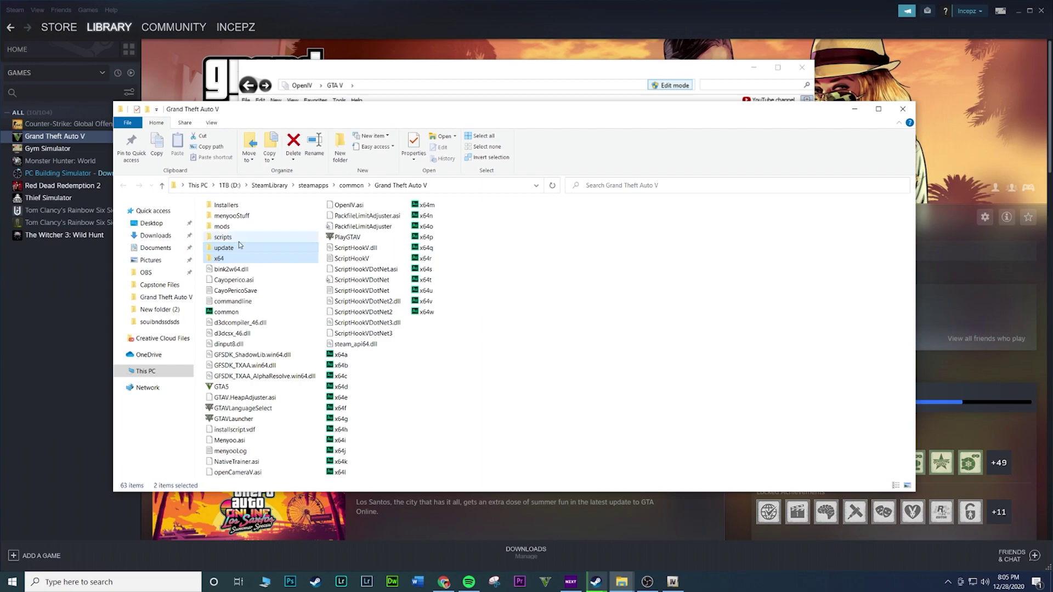
right_click(254, 251)
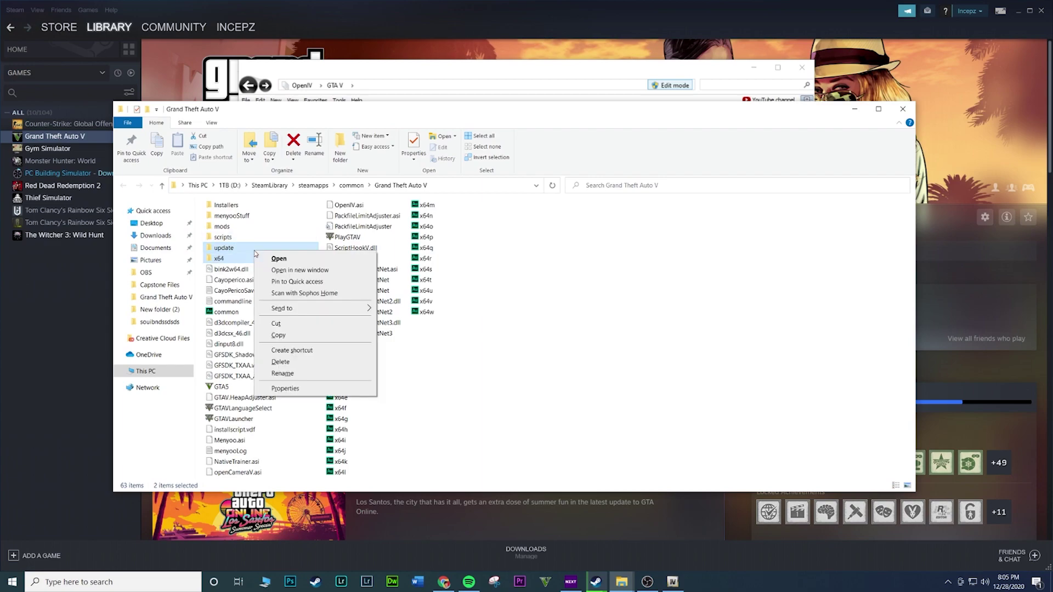
left_click(293, 335)
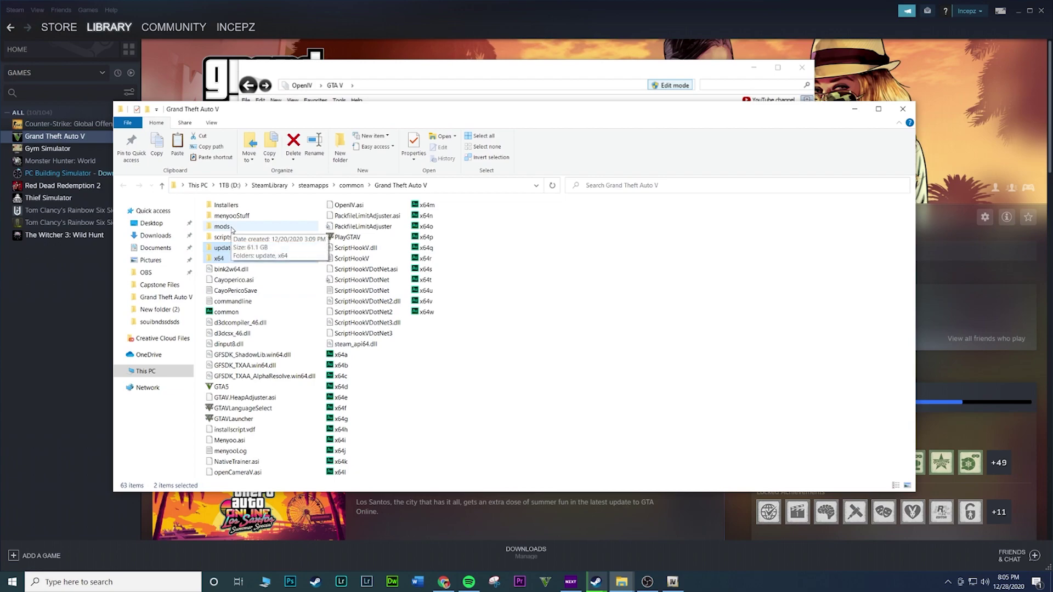
Open the mods folder twice to check its update and x64 contents without pasting, returning each time.
double_click(231, 227)
right_click(255, 290)
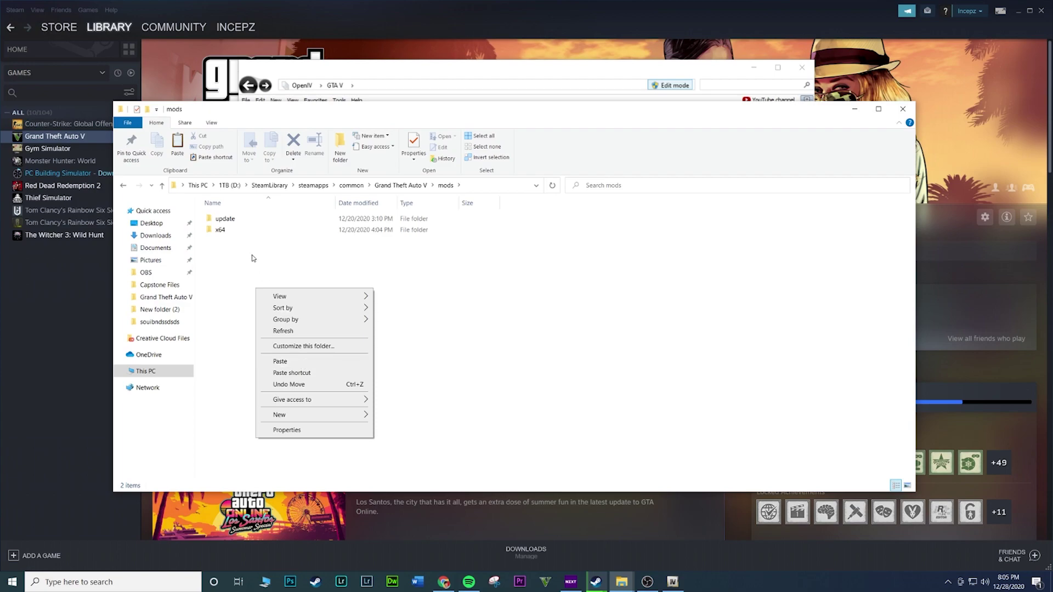
left_click(254, 258)
left_click(124, 185)
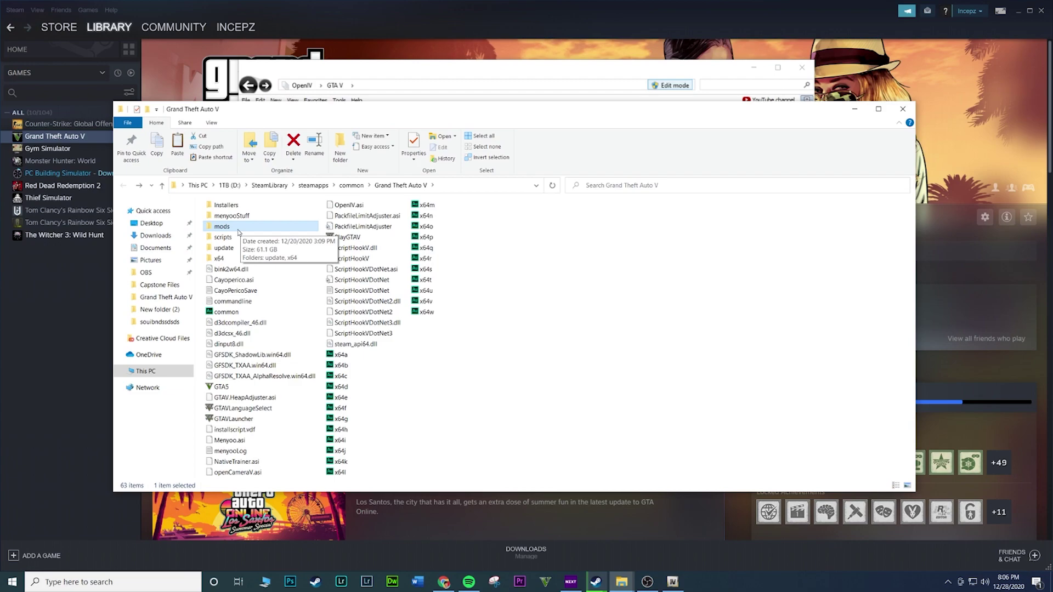
double_click(238, 229)
right_click(279, 291)
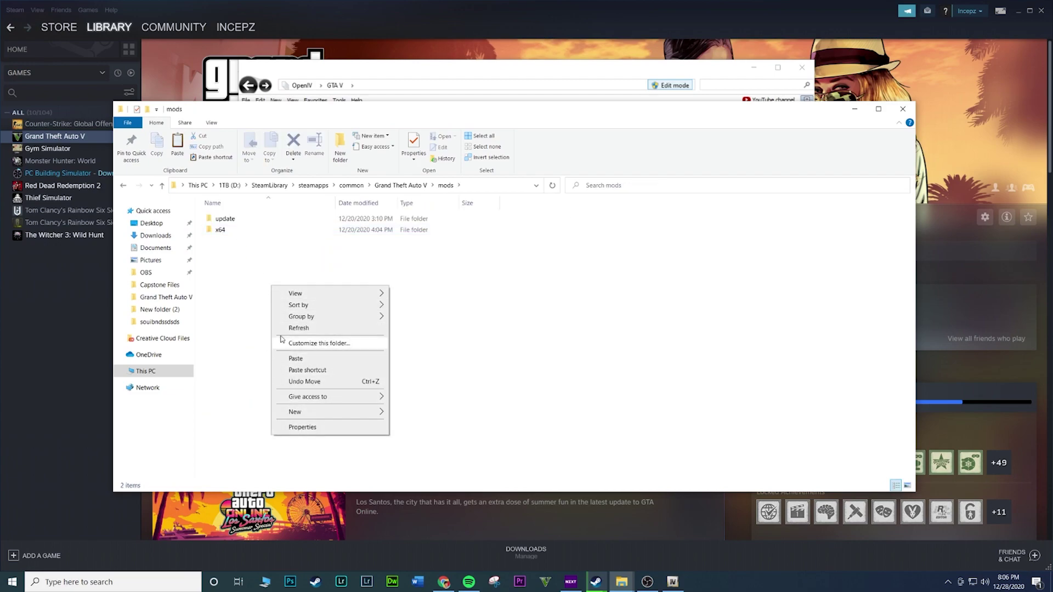
left_click(239, 281)
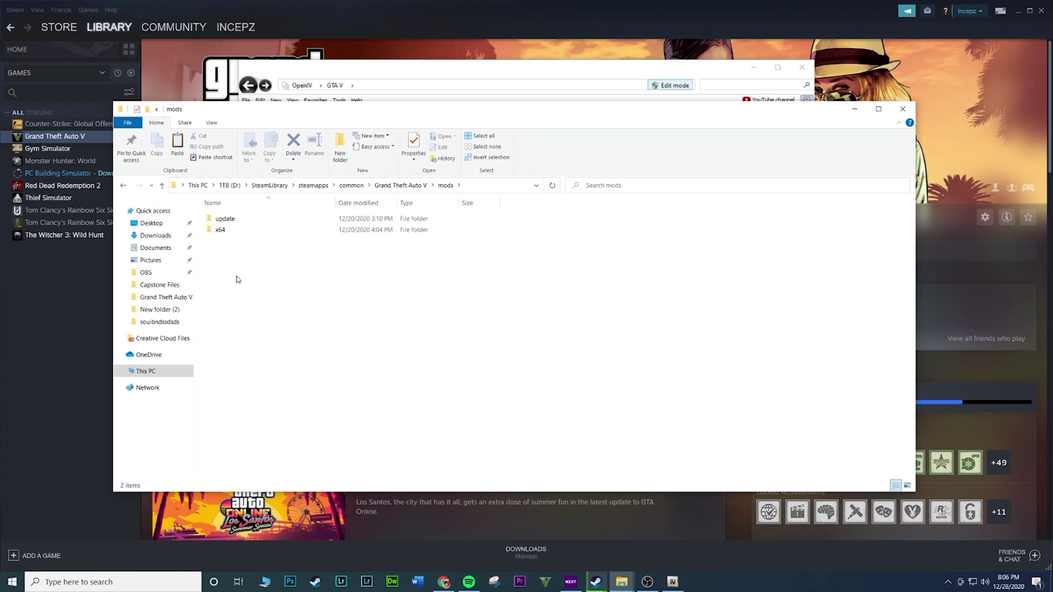
left_click(220, 229)
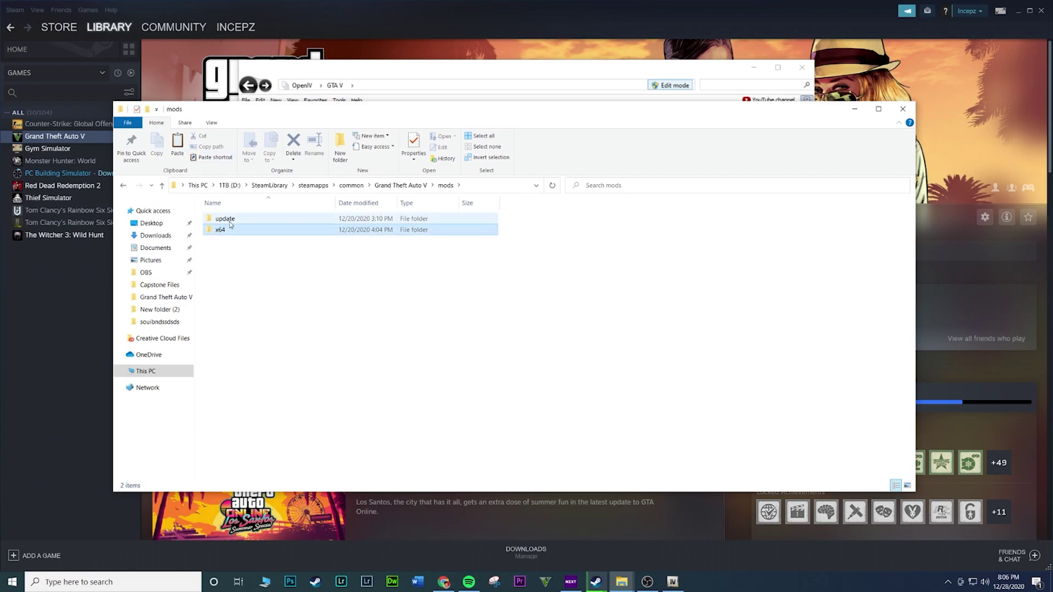
left_click(124, 185)
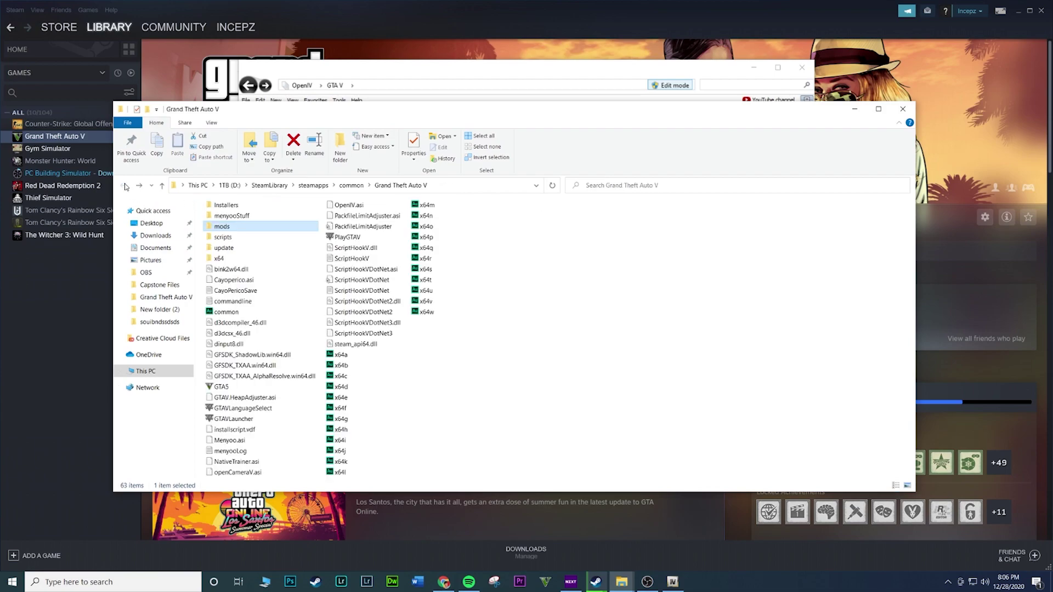
Bring OpenIV forward and check the installed ASI plugins in Tools > ASI Manager.
left_click(376, 81)
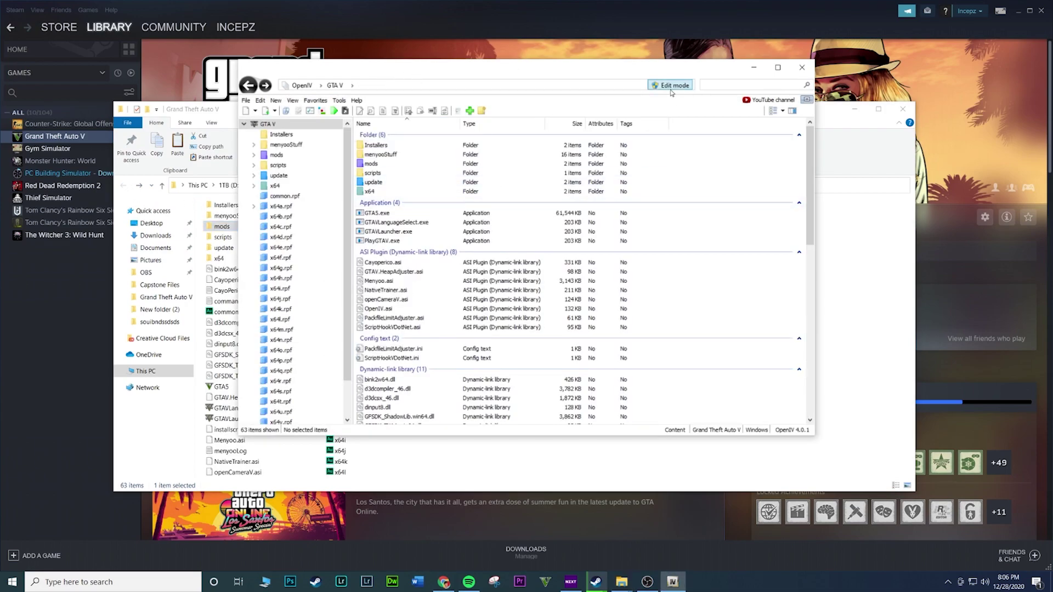
left_click(339, 100)
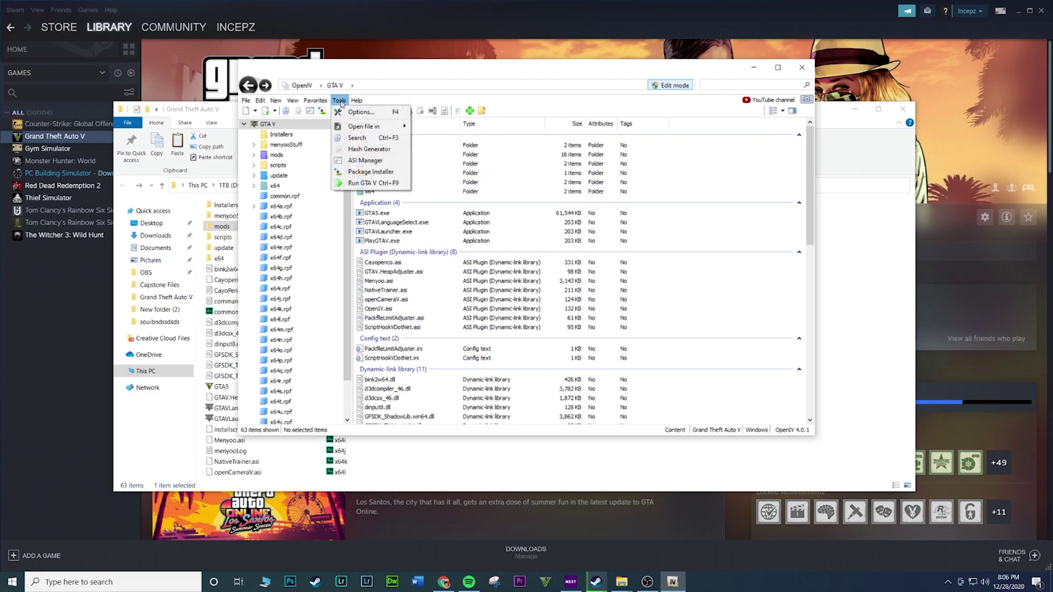
left_click(365, 160)
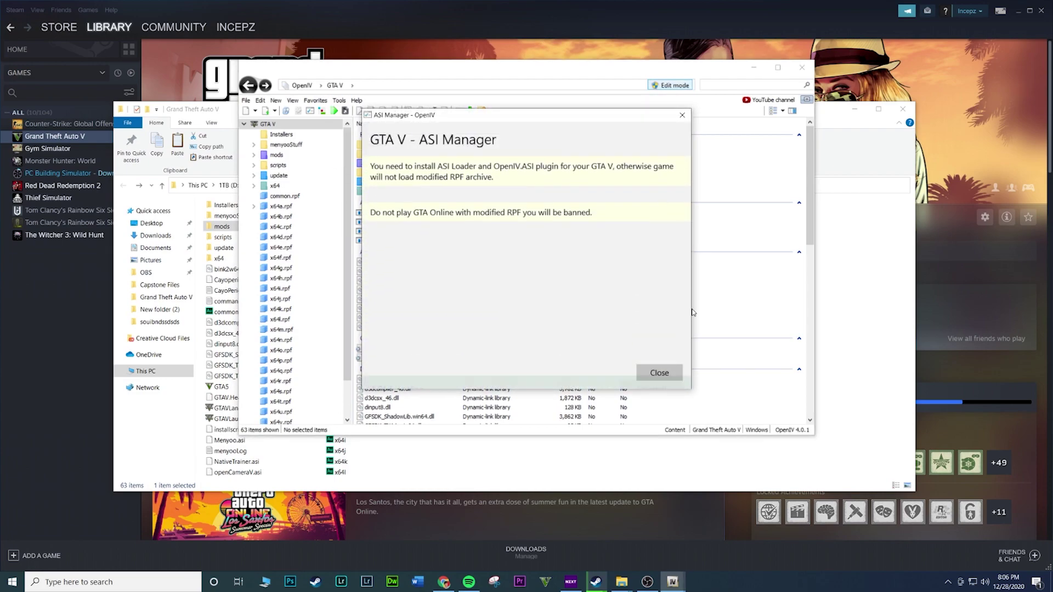
left_click(659, 371)
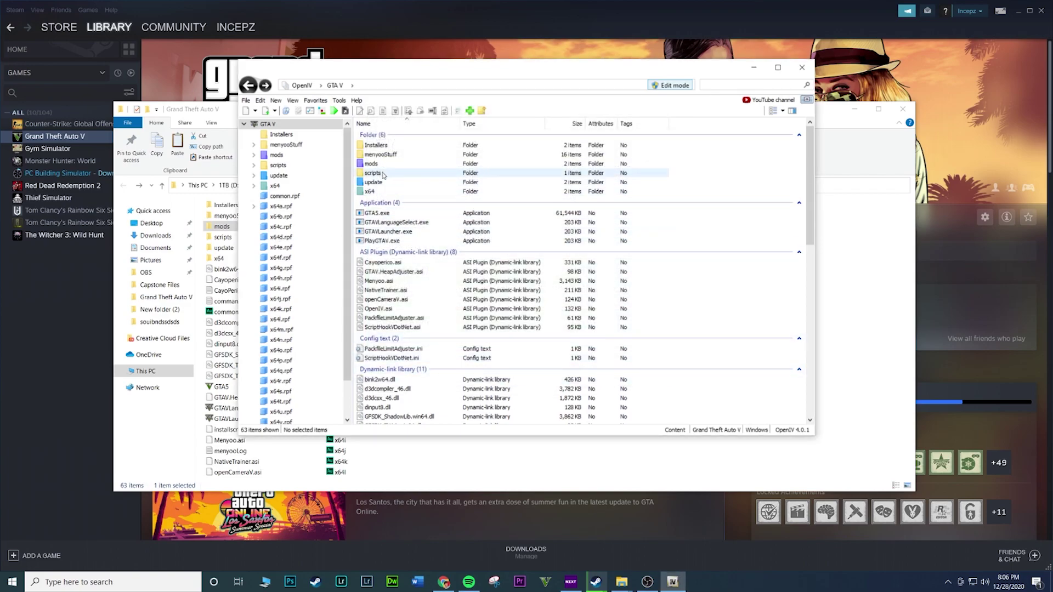
Open the mods folder to view its update folder, then return to the GTA V root.
left_click(379, 192)
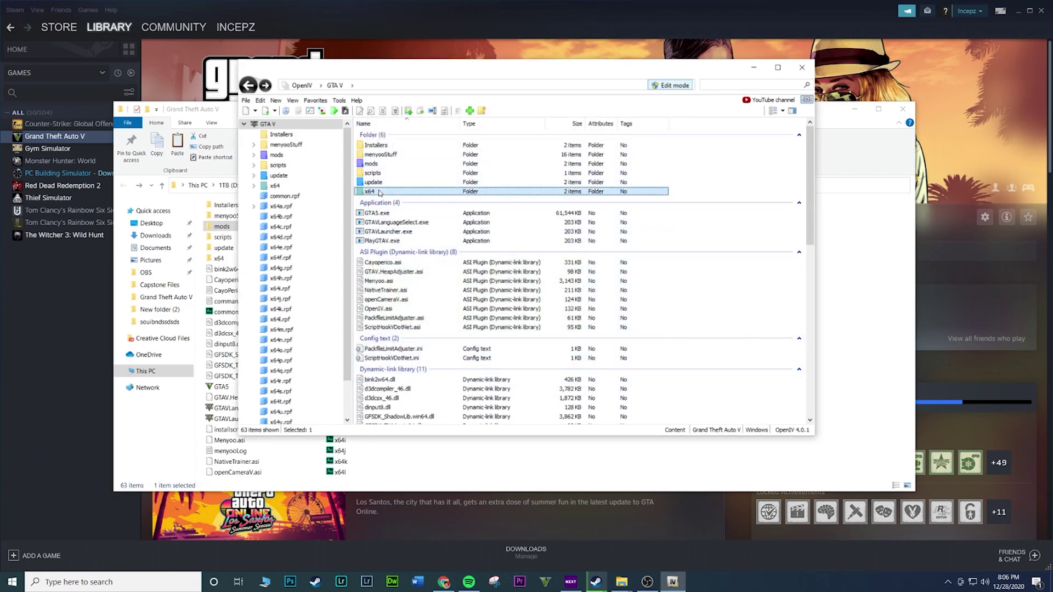
left_click(409, 166)
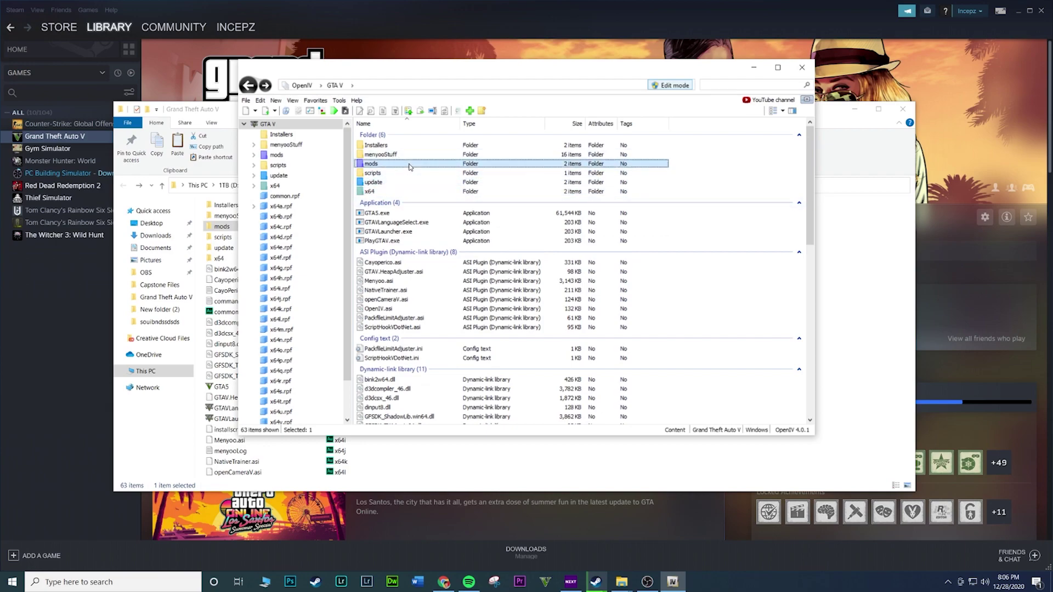
double_click(409, 166)
left_click(391, 148)
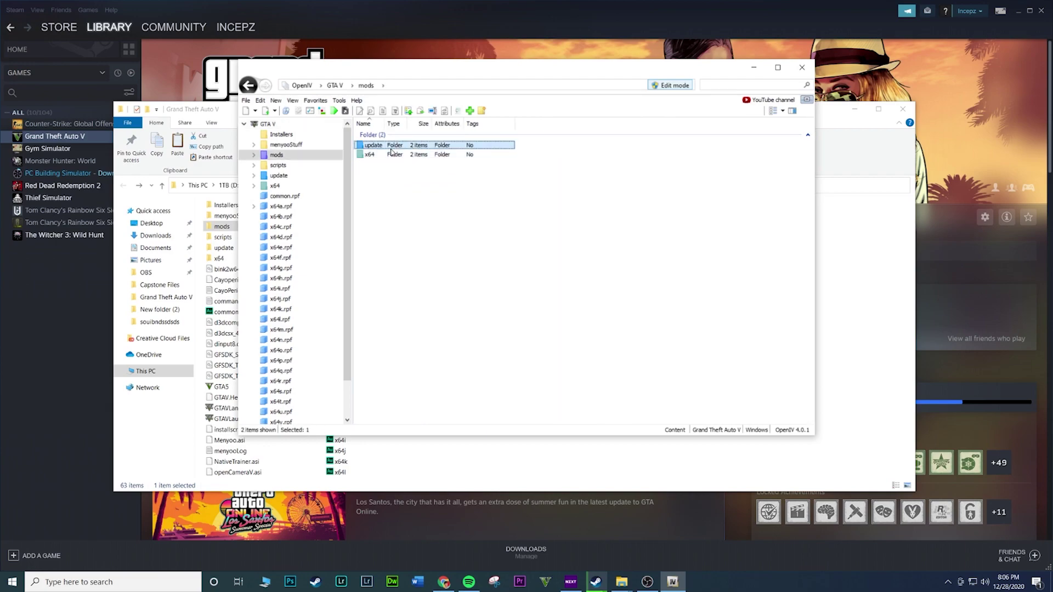
left_click(265, 124)
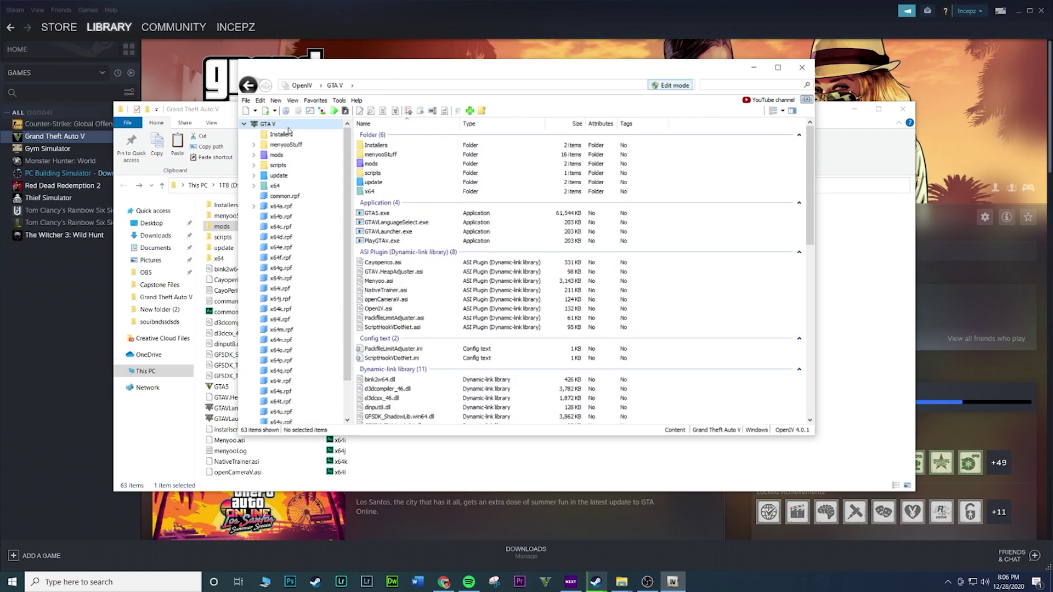
Open the x64i.rpf archive, copy it to the mods folder, and show the mods contents.
scroll(280, 258, "down", 9)
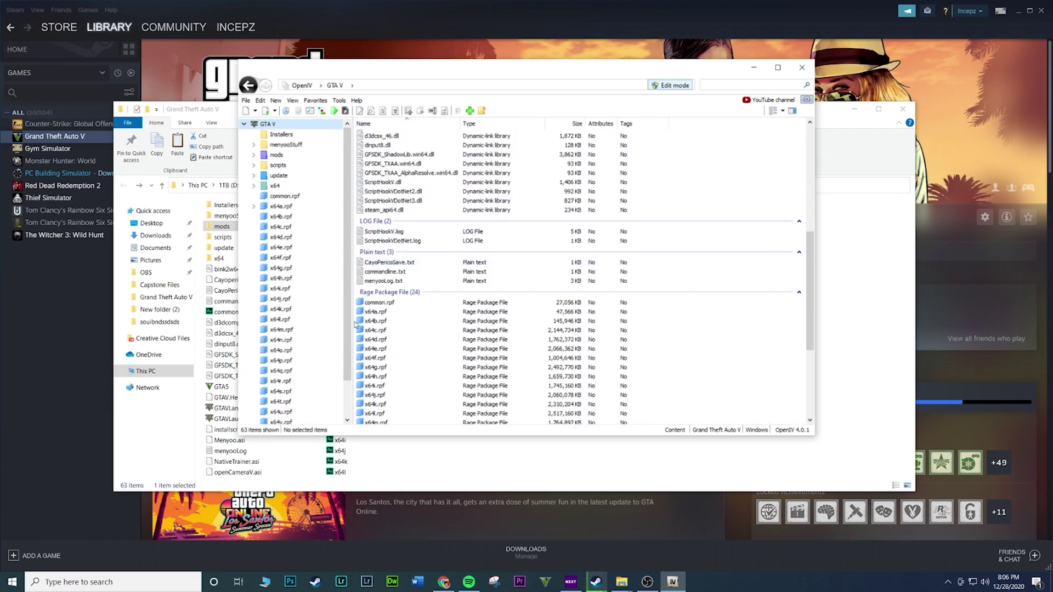
scroll(356, 324, "down", 5)
left_click(385, 256)
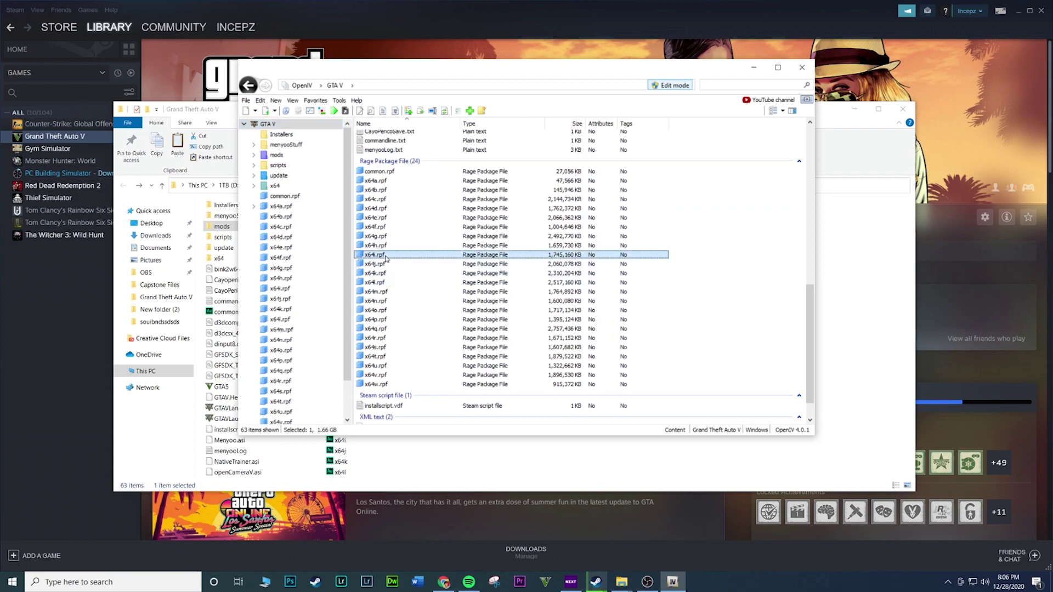
double_click(386, 256)
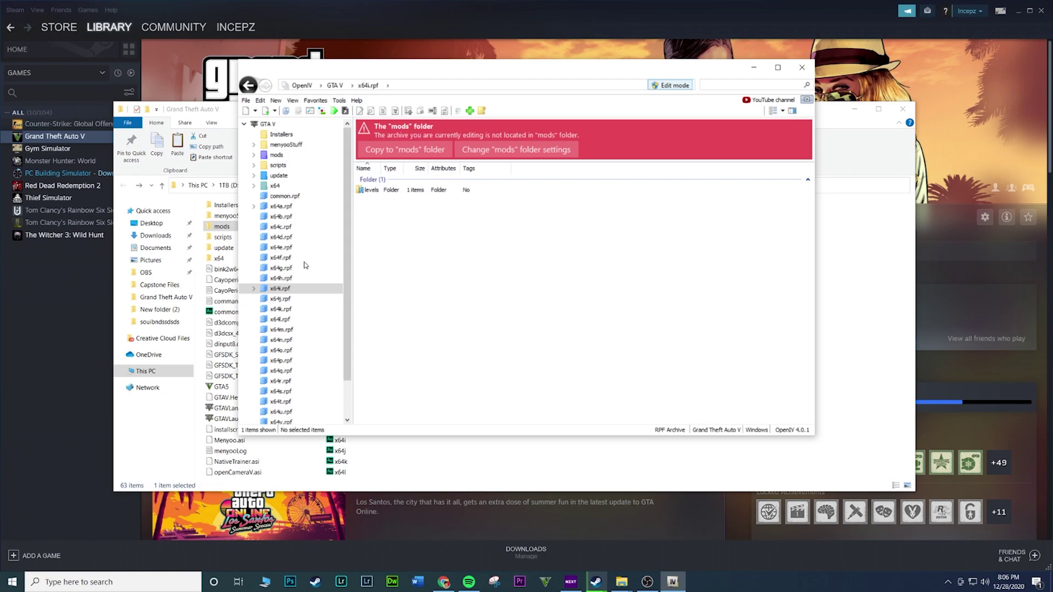
left_click(424, 156)
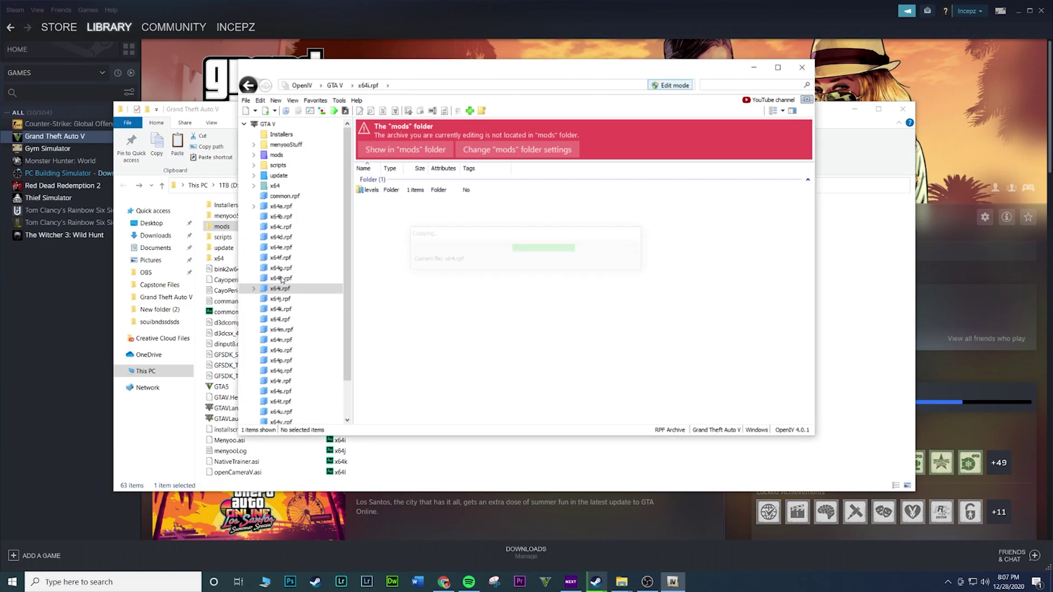
left_click(267, 156)
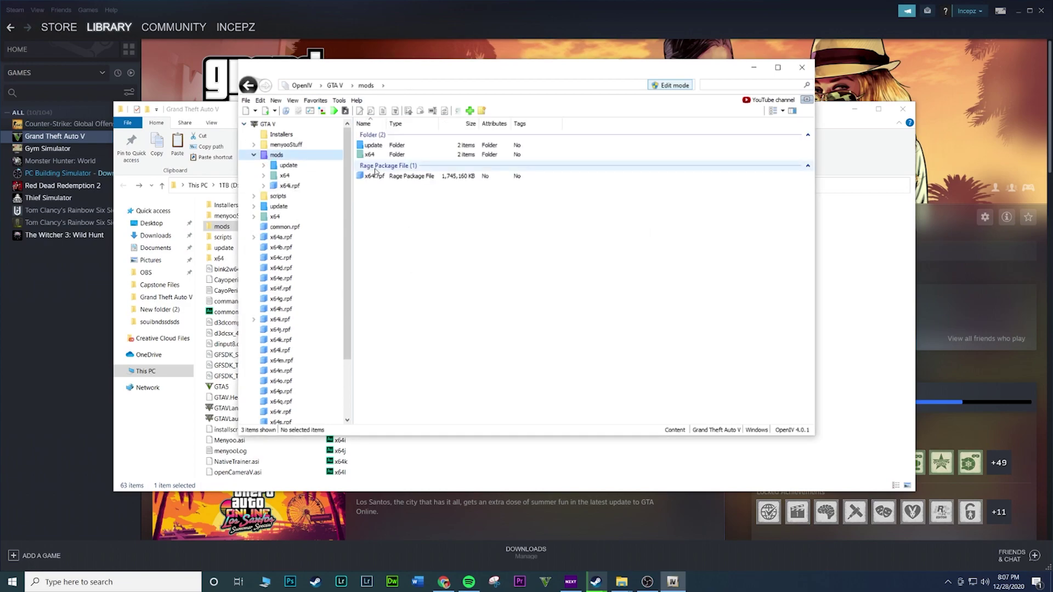
Check the copied x64i.rpf archive and the update and x64 folders in mods, then bring File Explorer forward.
left_click(390, 176)
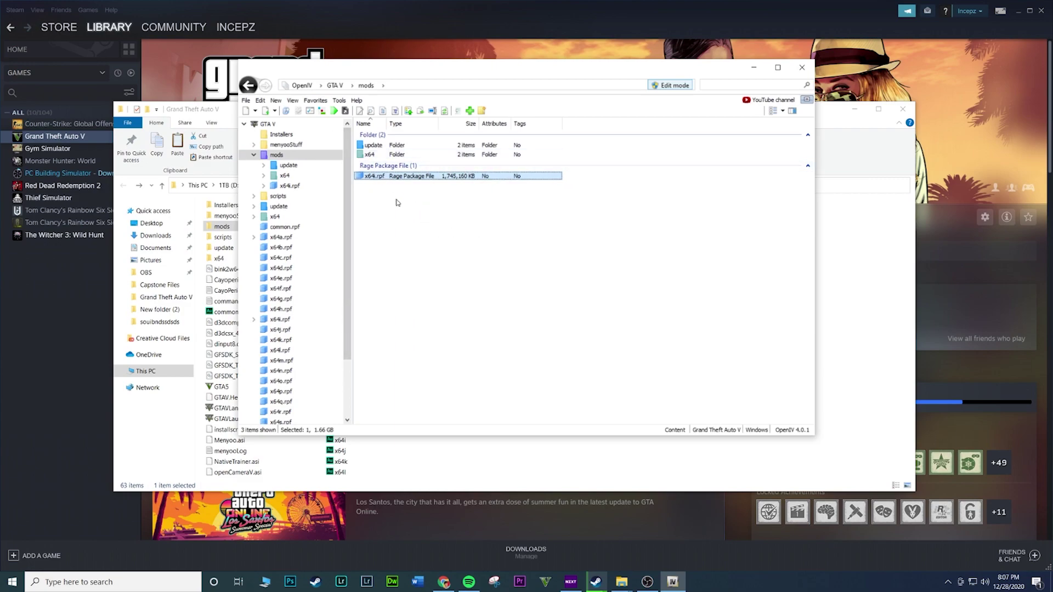
left_click(268, 155)
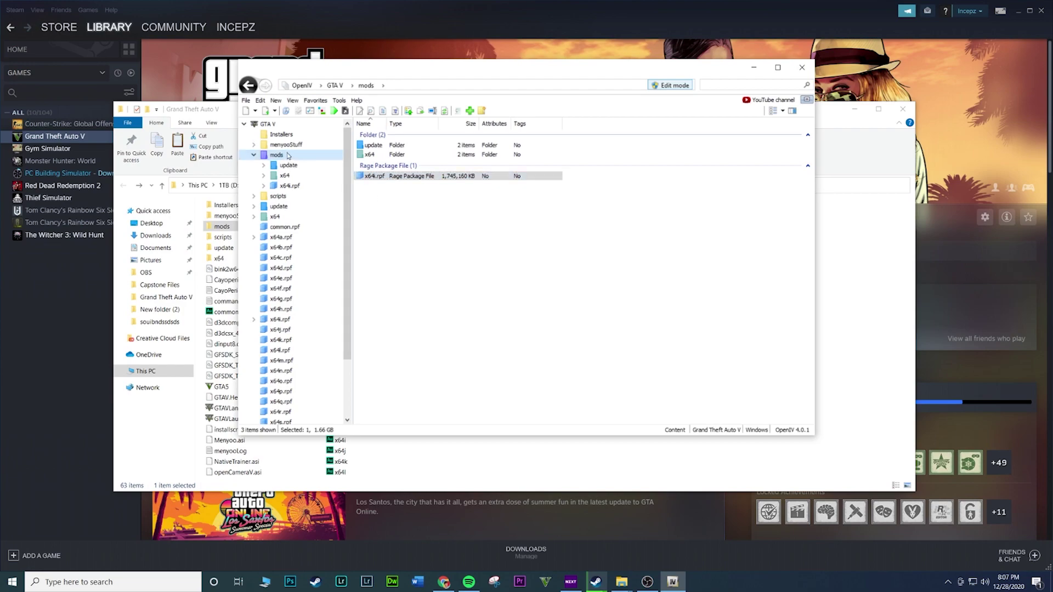
left_click(288, 165)
left_click(285, 176)
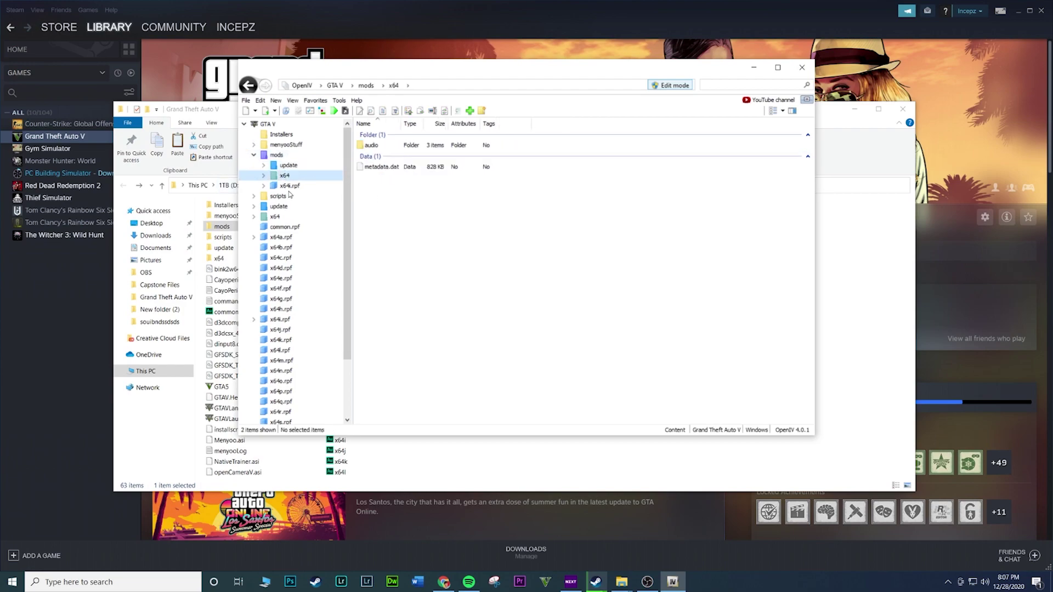
left_click(288, 166)
left_click(286, 176)
left_click(289, 166)
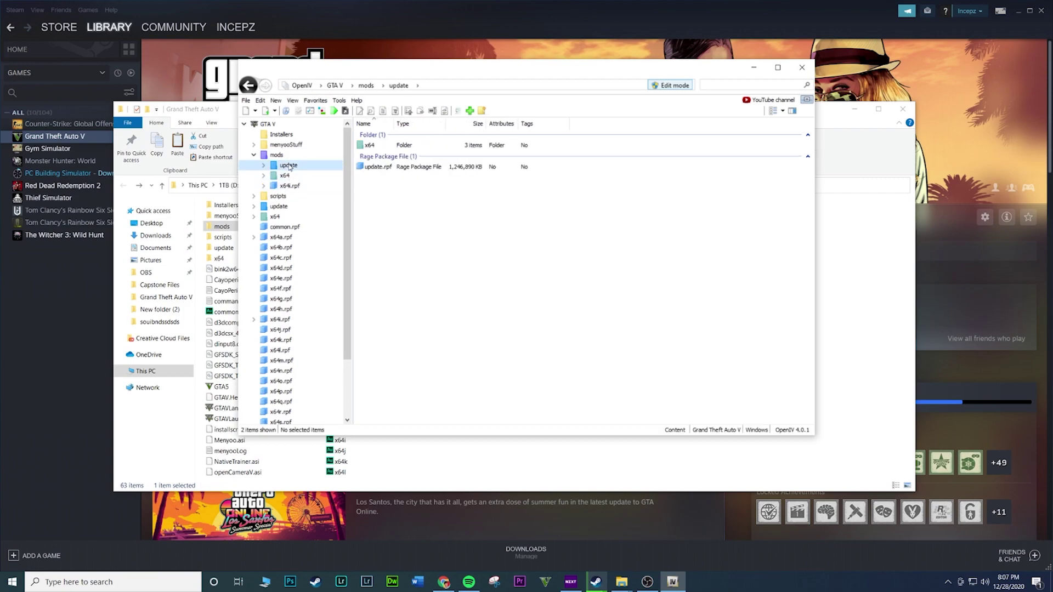
left_click(285, 175)
left_click(289, 165)
left_click(267, 125)
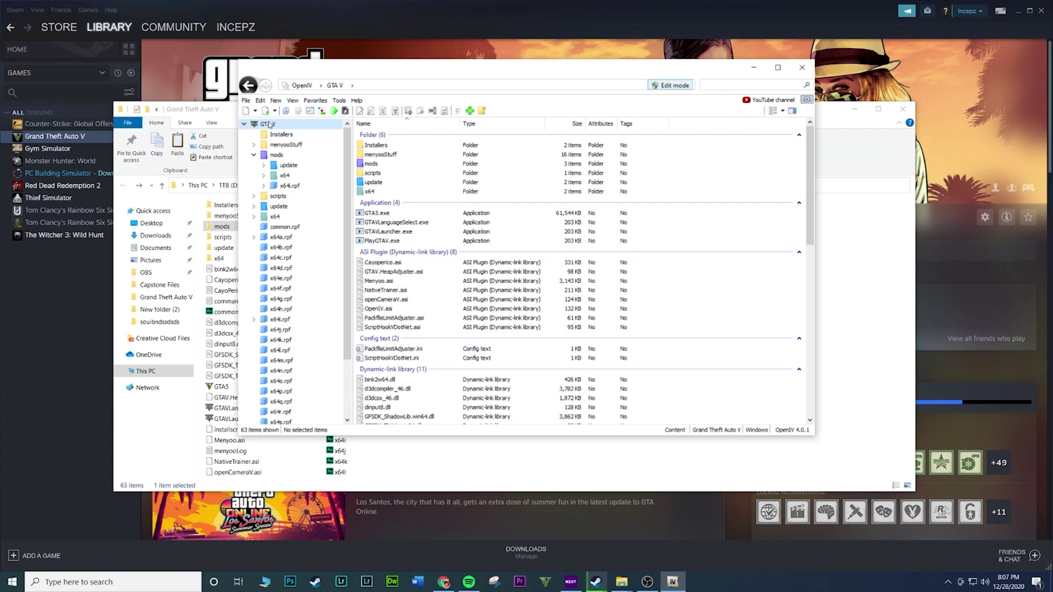
left_click(439, 465)
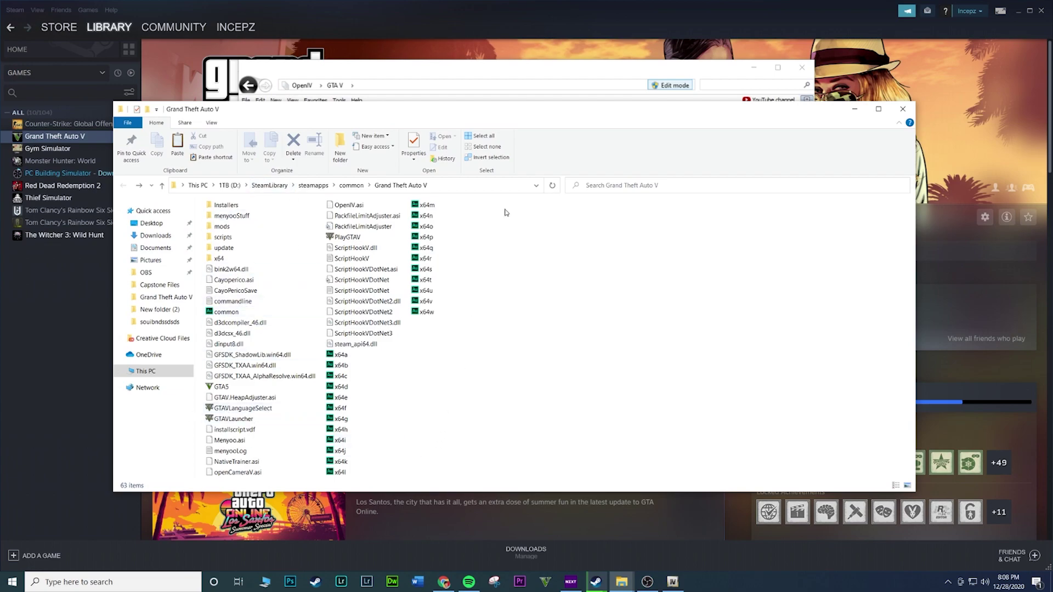
Bring OpenIV back in front of File Explorer and nudge its window slightly upward.
mouse_move(462, 458)
left_mouse_down()
mouse_move(326, 482)
mouse_move(208, 200)
mouse_move(461, 461)
left_mouse_up()
left_click(569, 71)
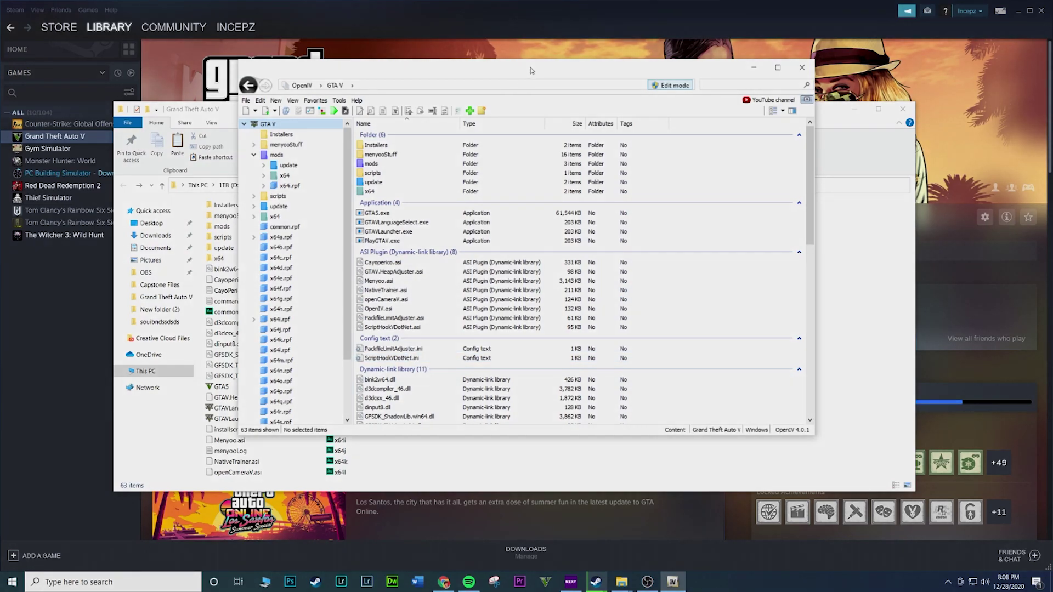
mouse_move(531, 70)
left_mouse_down()
mouse_move(594, 84)
mouse_move(531, 58)
left_mouse_up()
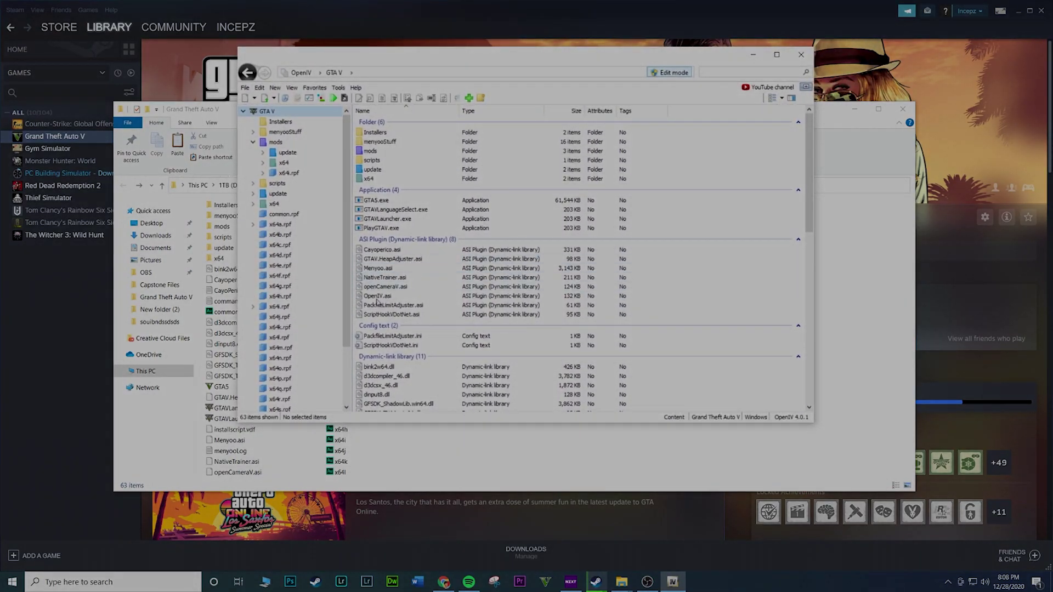